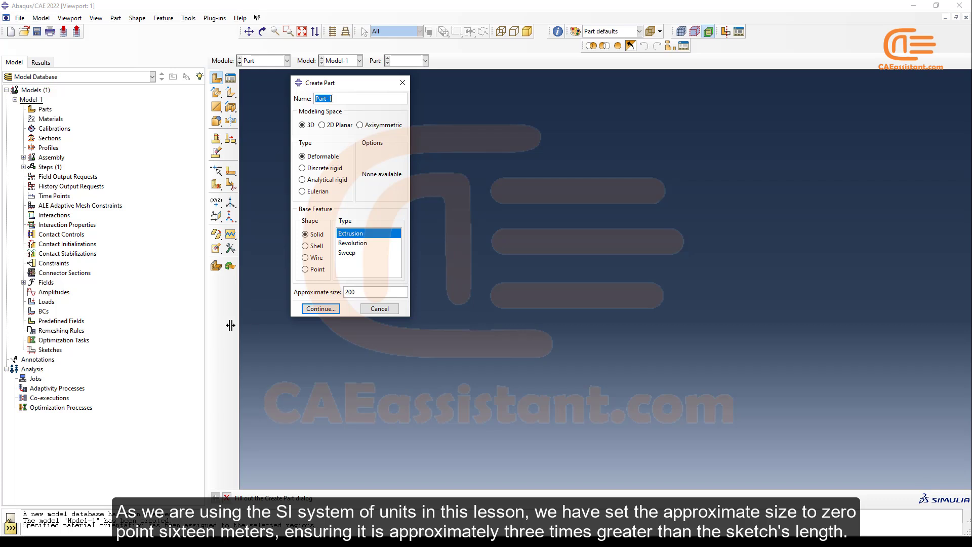
Create a 3D deformable solid extrusion part with an approximate size of 0.16.
{"action": "key", "text": "Tab"}
{"action": "type", "text": "0.16"}
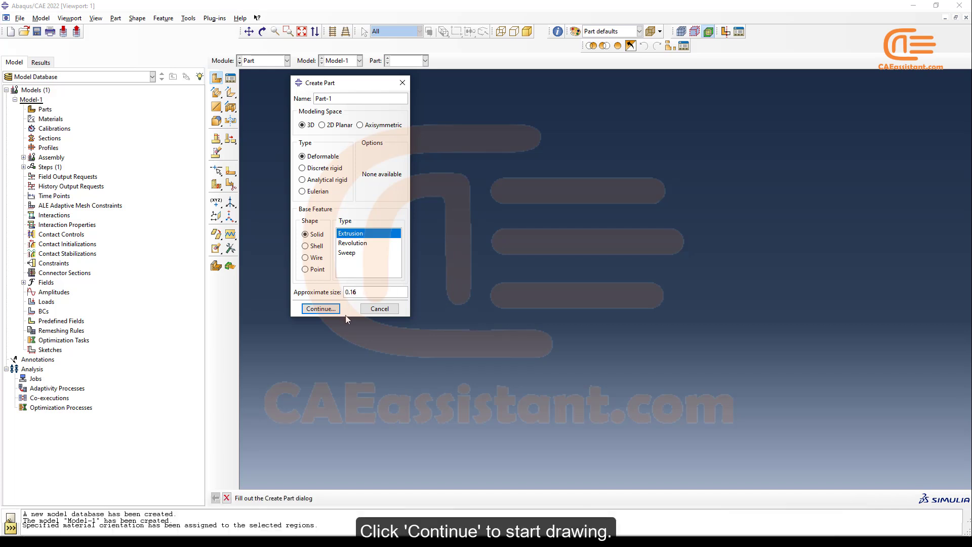
{"action": "left_click", "coordinate": [320, 309]}
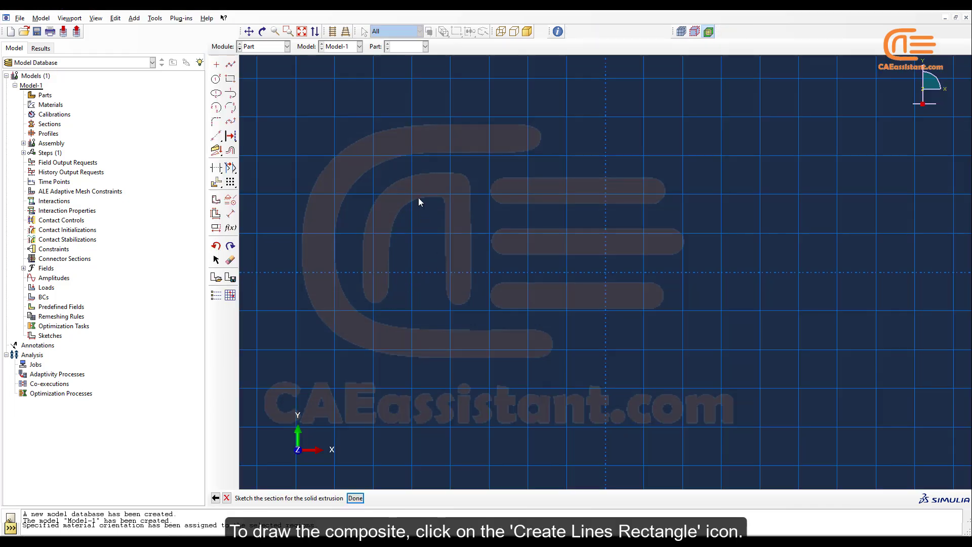
Sketch a rectangle starting at the origin as the quarter section of the composite and finish the sketch.
{"action": "left_click", "coordinate": [232, 80]}
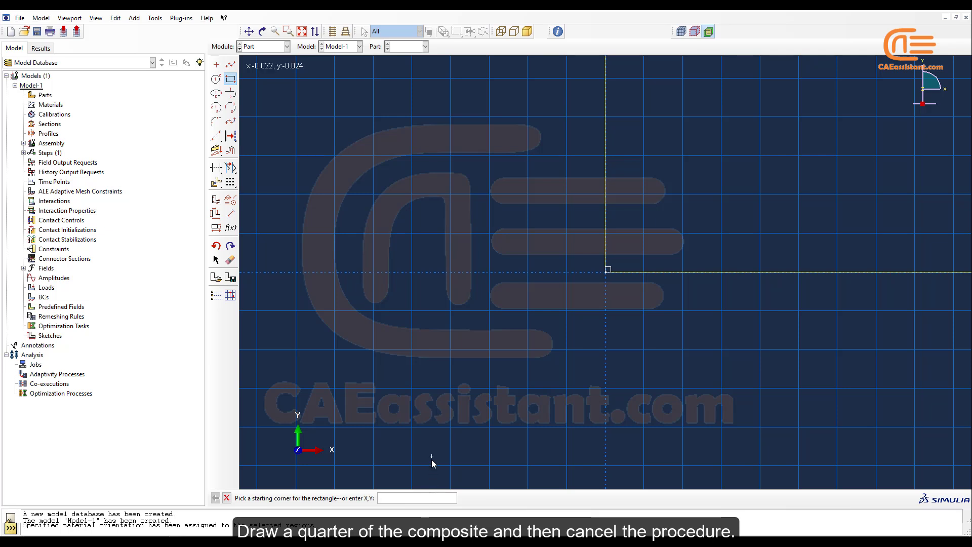
{"action": "left_click", "coordinate": [226, 497]}
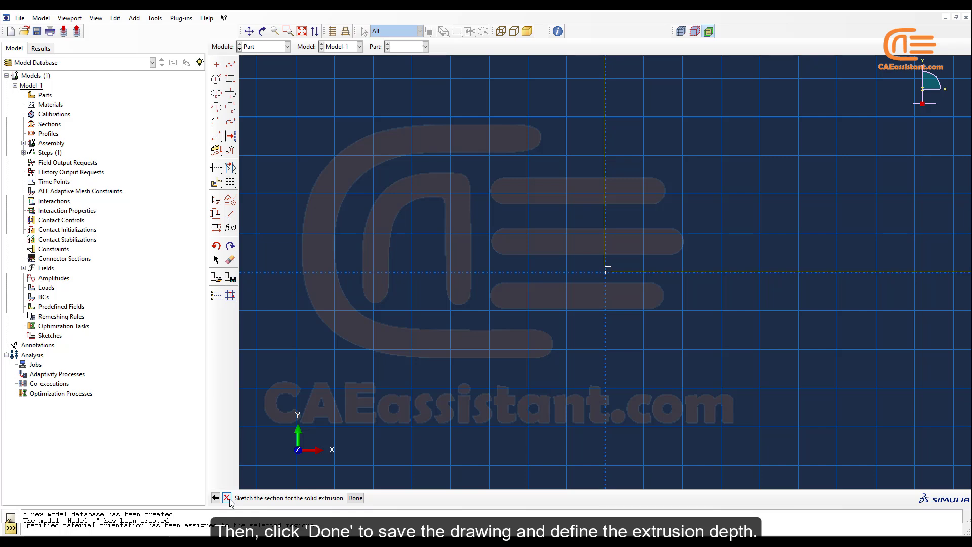
{"action": "left_click", "coordinate": [355, 498]}
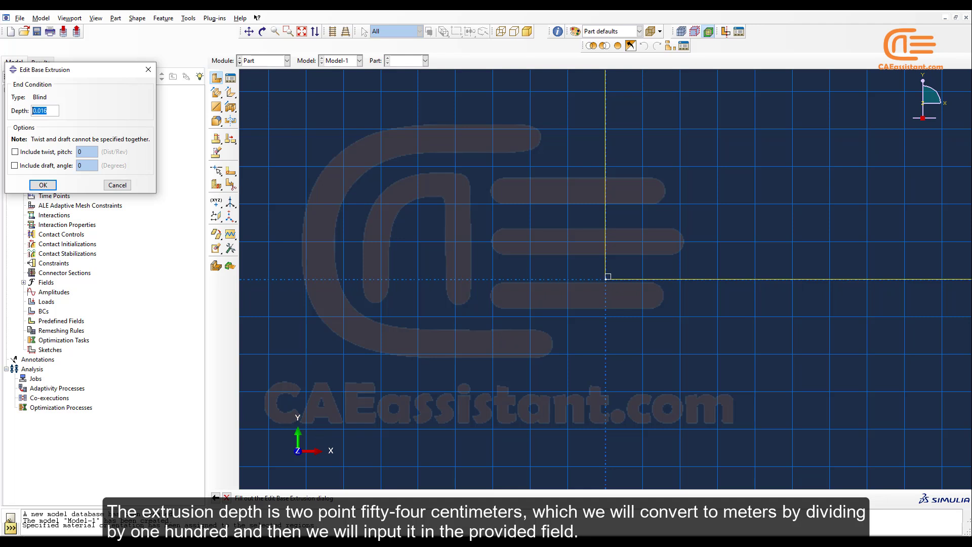
Extrude the rectangular section to a depth of 2.54e-2.
{"action": "key", "text": "BackSpace"}
{"action": "type", "text": "2.54e-2"}
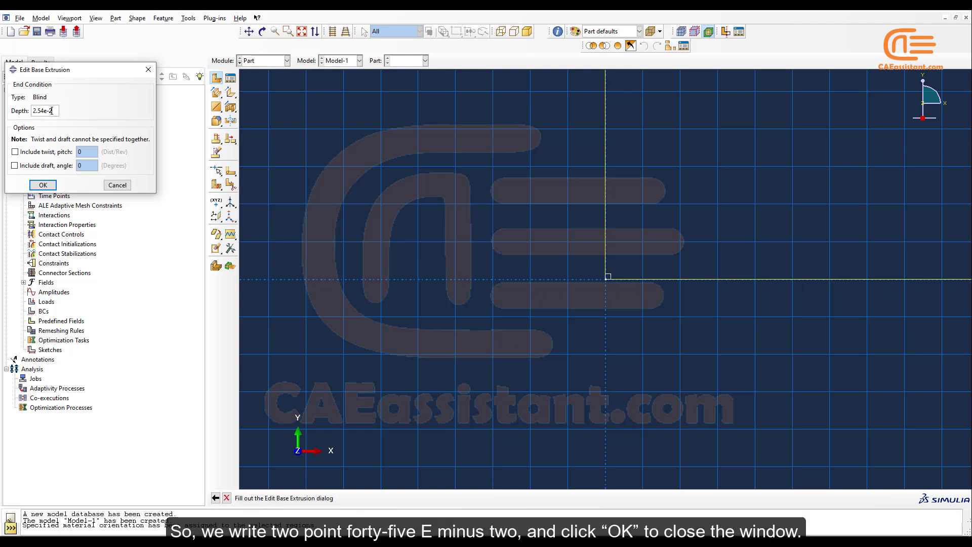
{"action": "left_click", "coordinate": [49, 185]}
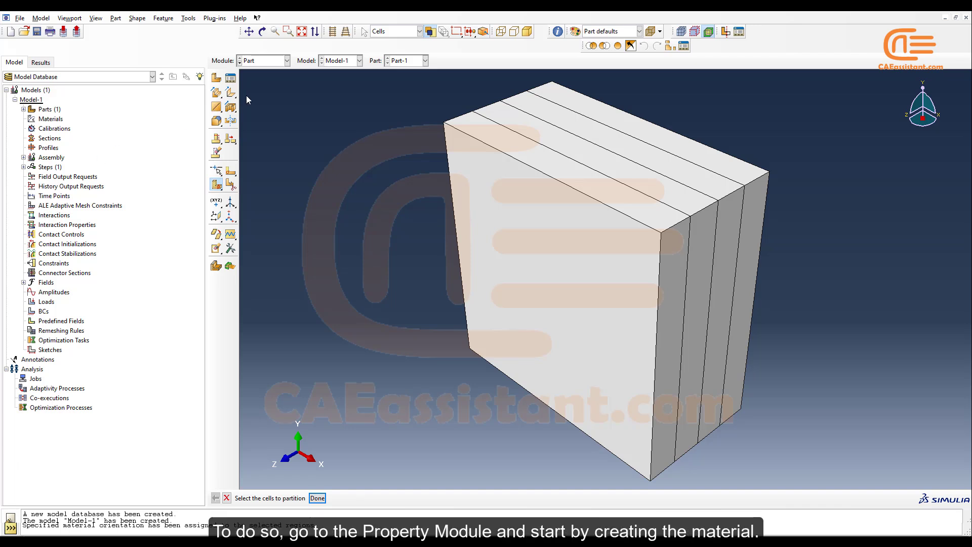
Switch to the Property module and create a new material with a uniform mass density of 1578.
{"action": "left_click", "coordinate": [272, 61]}
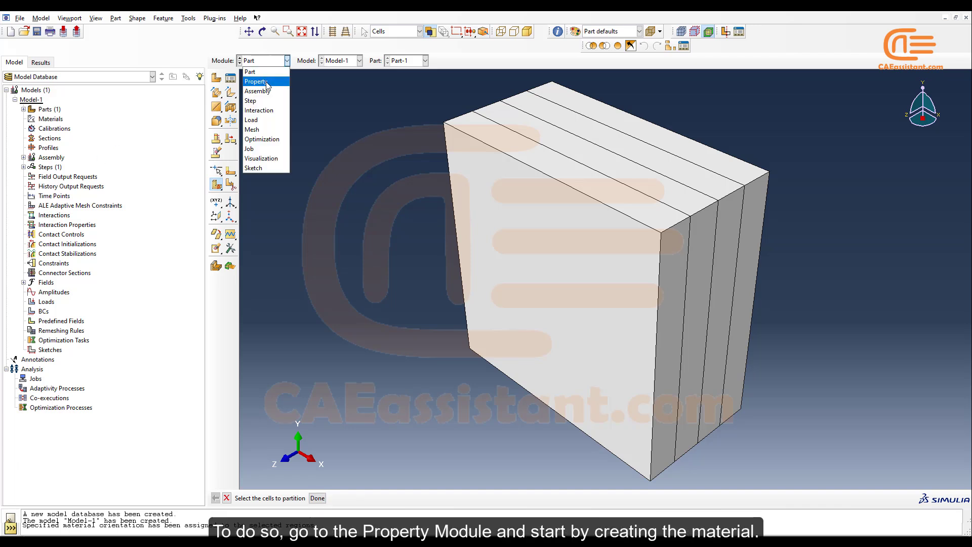
{"action": "left_click", "coordinate": [266, 83]}
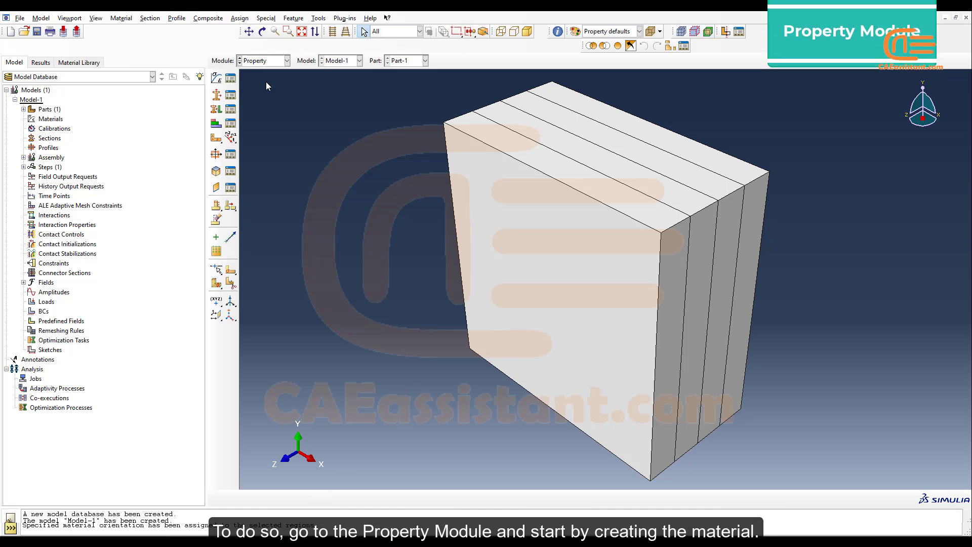
{"action": "left_click", "coordinate": [217, 77]}
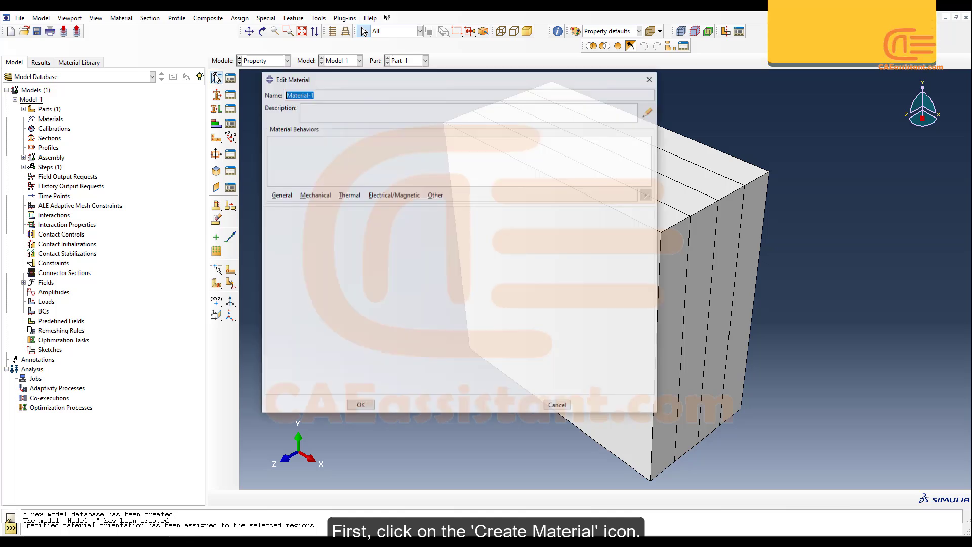
{"action": "left_click", "coordinate": [280, 196]}
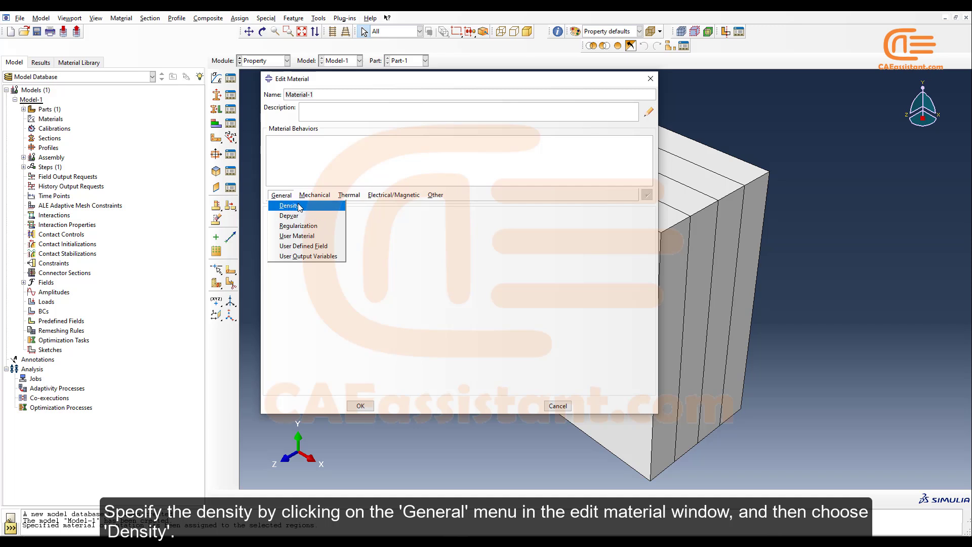
{"action": "left_click", "coordinate": [298, 206]}
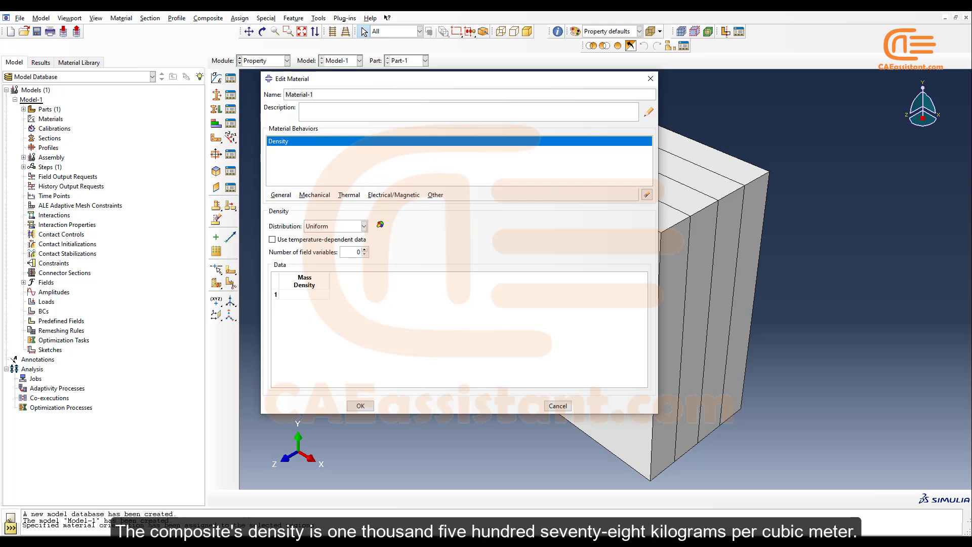
{"action": "left_click", "coordinate": [291, 295]}
{"action": "type", "text": "1"}
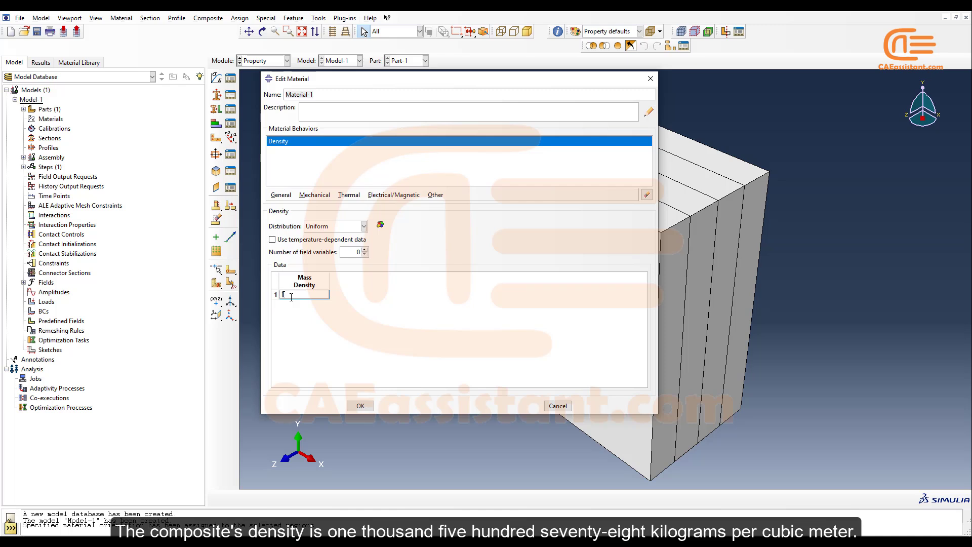
{"action": "type", "text": "578"}
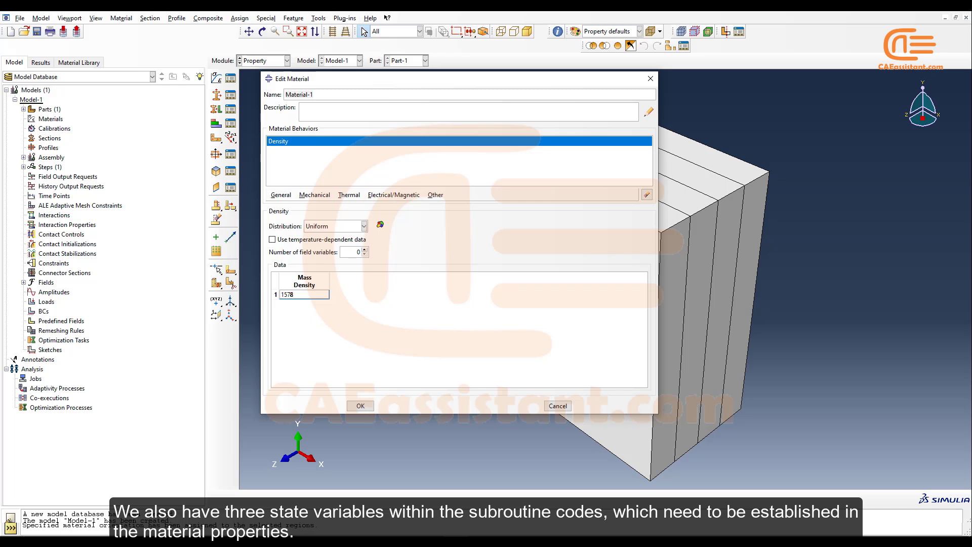
Add the Depvar behavior to the material with 3 solution-dependent state variables.
{"action": "left_click", "coordinate": [282, 197]}
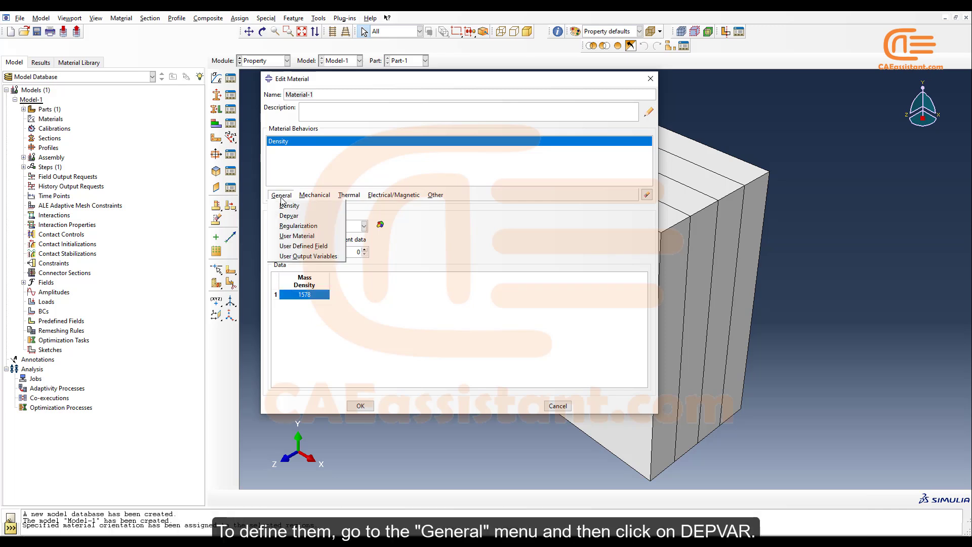
{"action": "left_click", "coordinate": [307, 218]}
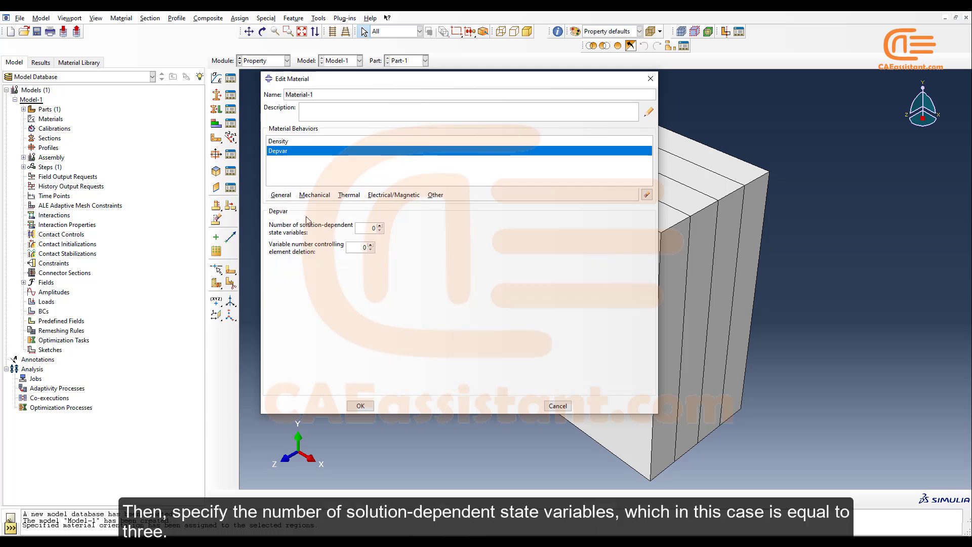
{"action": "double_click", "coordinate": [373, 228]}
{"action": "type", "text": "3"}
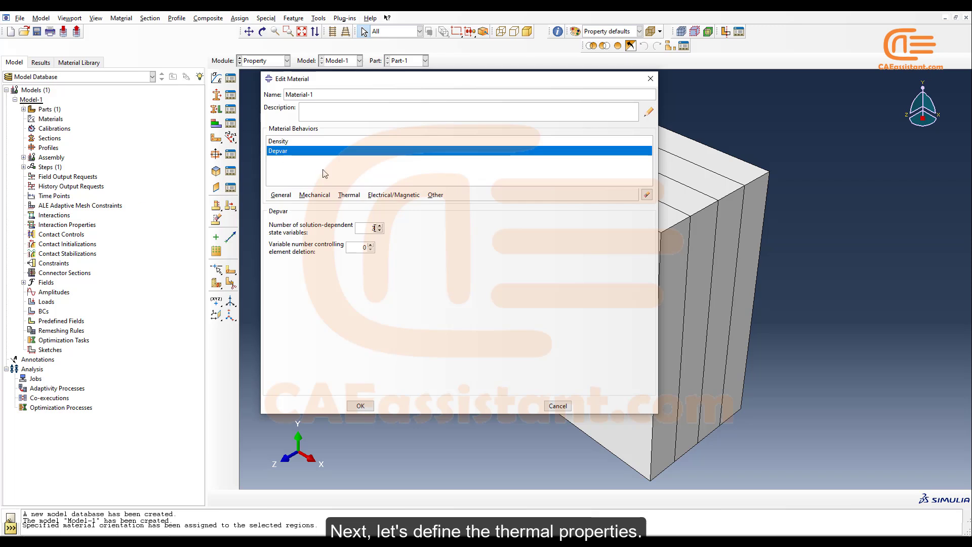
Add orthotropic thermal conductivity to the material with k11 of 5.43 and k22 and k33 of 0.4135.
{"action": "left_click", "coordinate": [358, 199]}
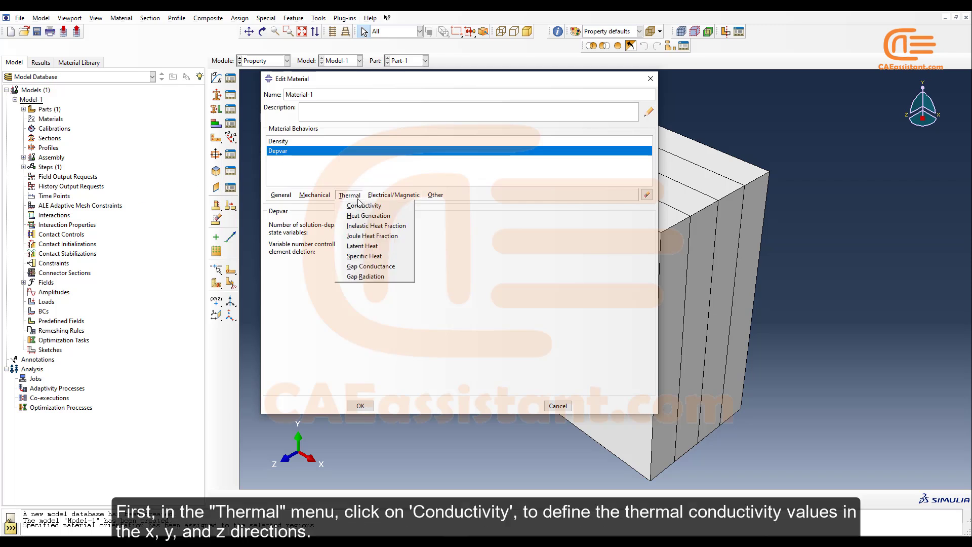
{"action": "left_click", "coordinate": [366, 208]}
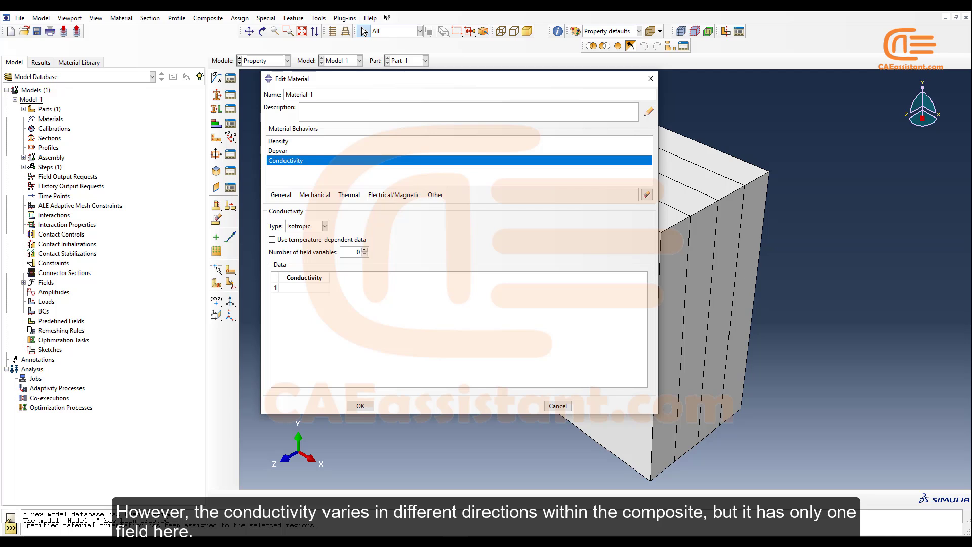
{"action": "left_click", "coordinate": [304, 224]}
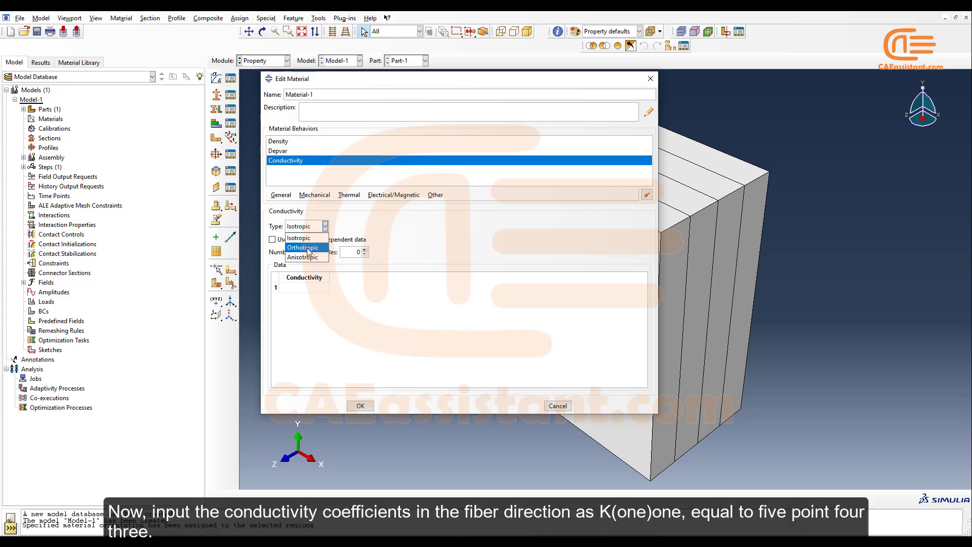
{"action": "left_click", "coordinate": [308, 249]}
{"action": "left_click", "coordinate": [301, 287]}
{"action": "type", "text": "5"}
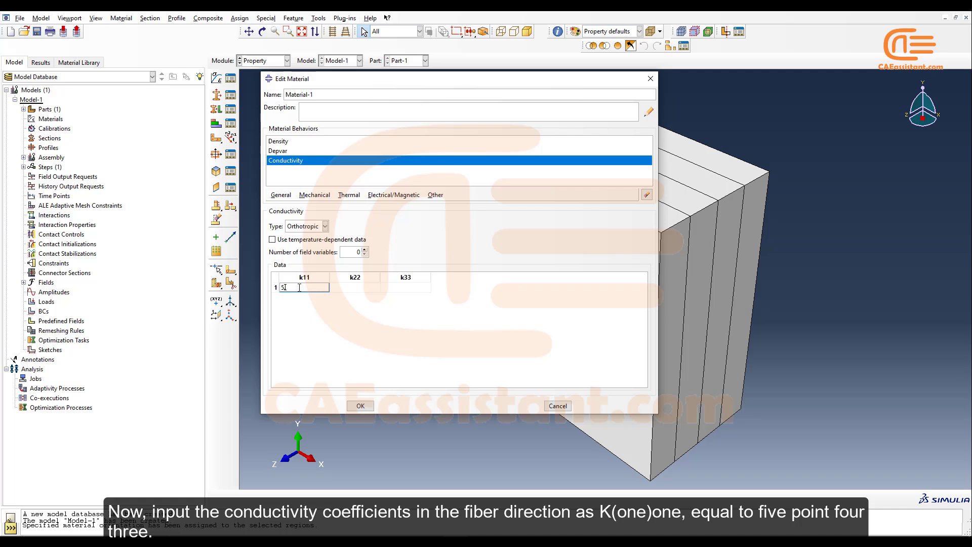
{"action": "type", "text": ".43"}
{"action": "left_click", "coordinate": [361, 292]}
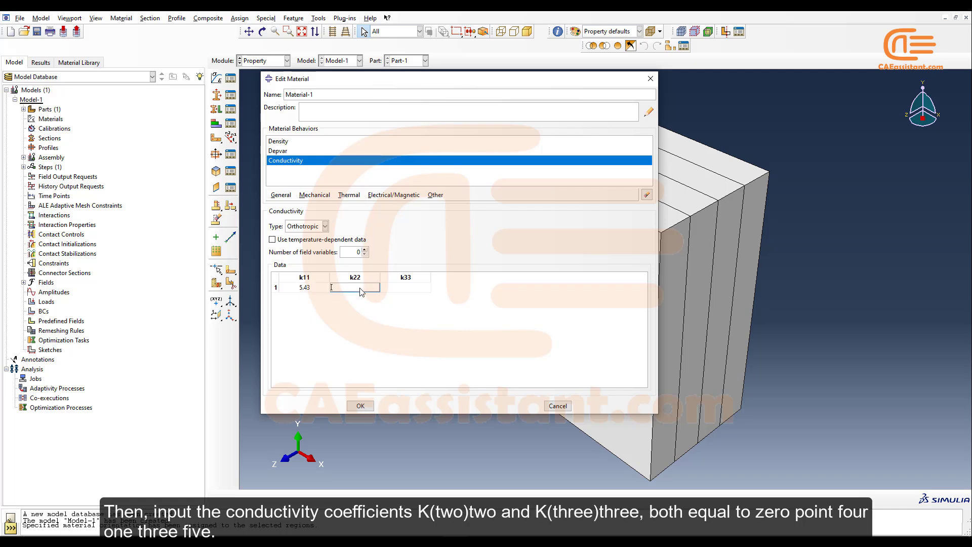
{"action": "type", "text": "0.4135"}
{"action": "left_click", "coordinate": [383, 288]}
{"action": "type", "text": "0.4135"}
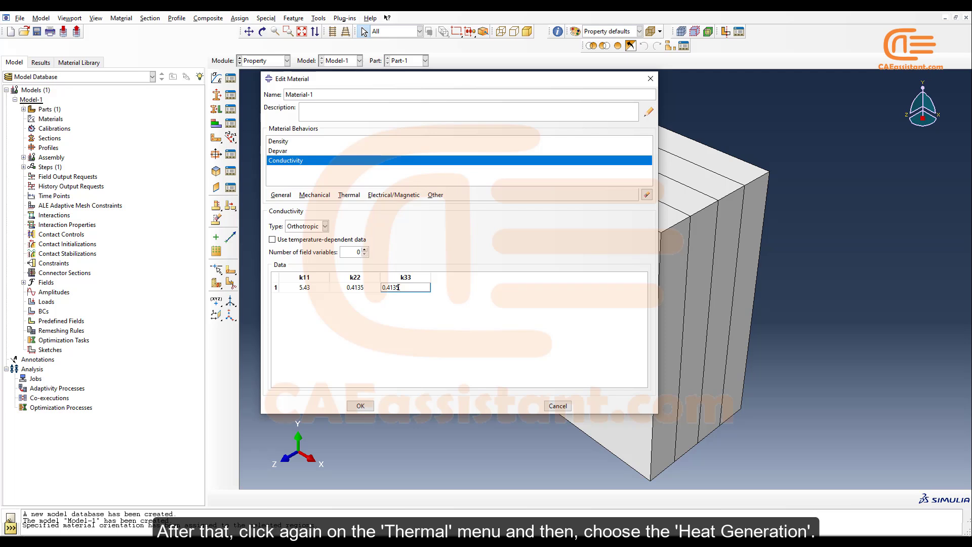
Add heat generation and an orthotropic, temperature-dependent expansion behavior that uses the user subroutine UEXPAN.
{"action": "left_click", "coordinate": [362, 196]}
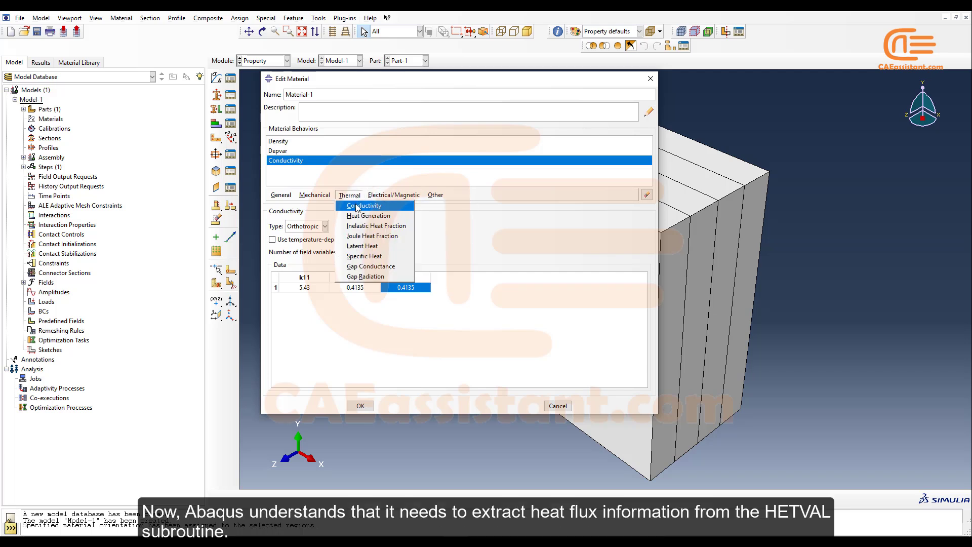
{"action": "left_click", "coordinate": [359, 216]}
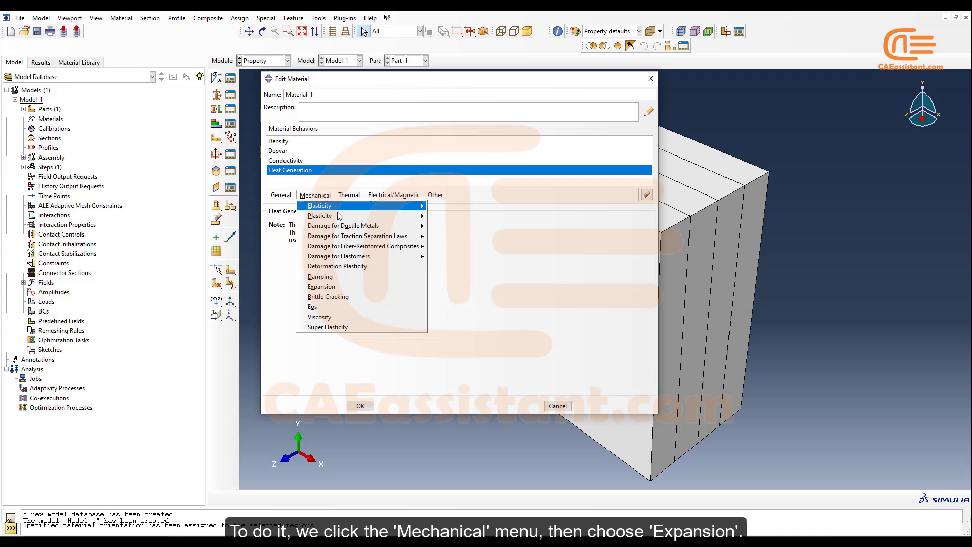
{"action": "left_click", "coordinate": [356, 287]}
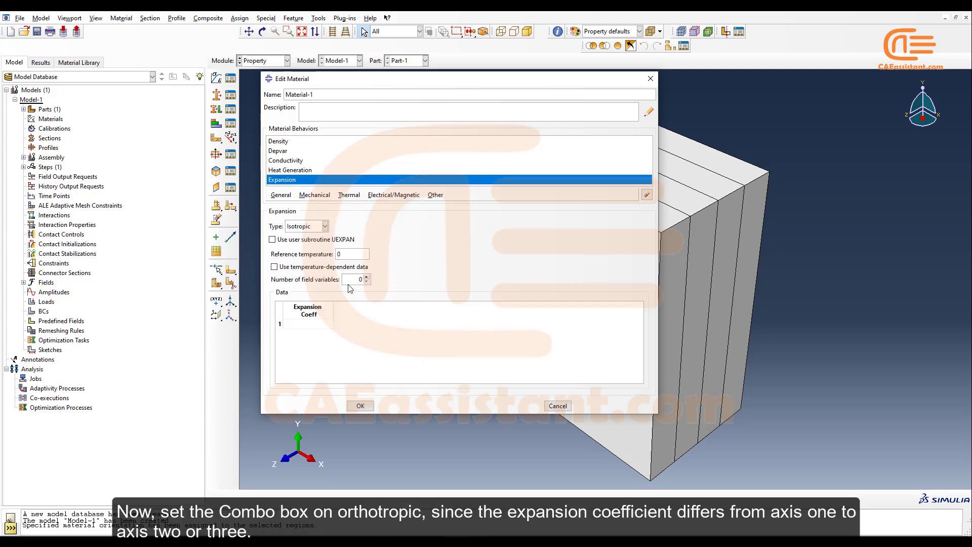
{"action": "left_click", "coordinate": [325, 227]}
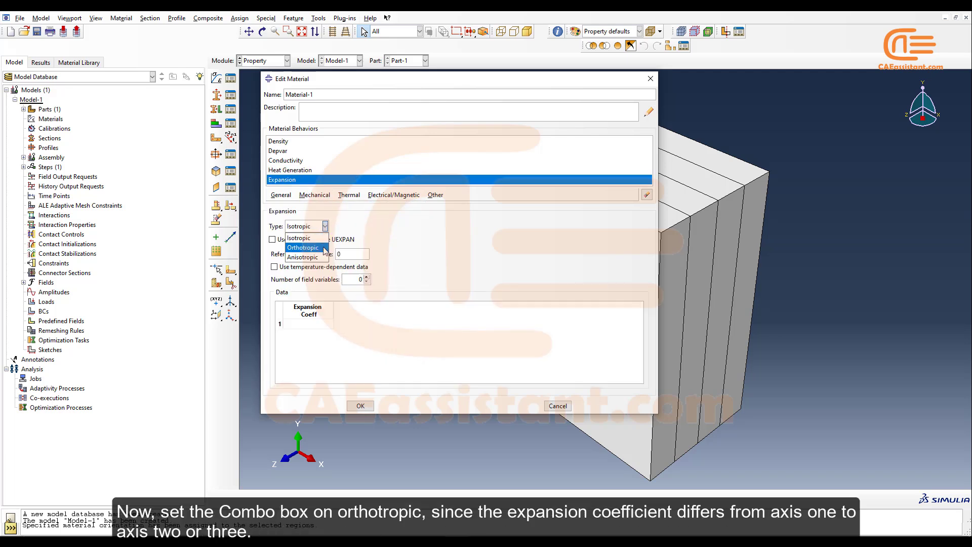
{"action": "left_click", "coordinate": [324, 250]}
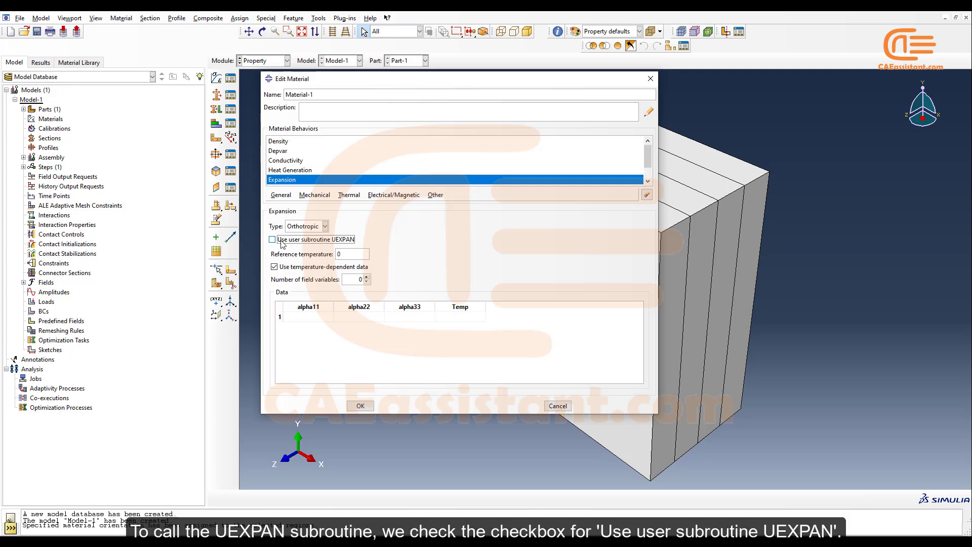
{"action": "left_click", "coordinate": [272, 240]}
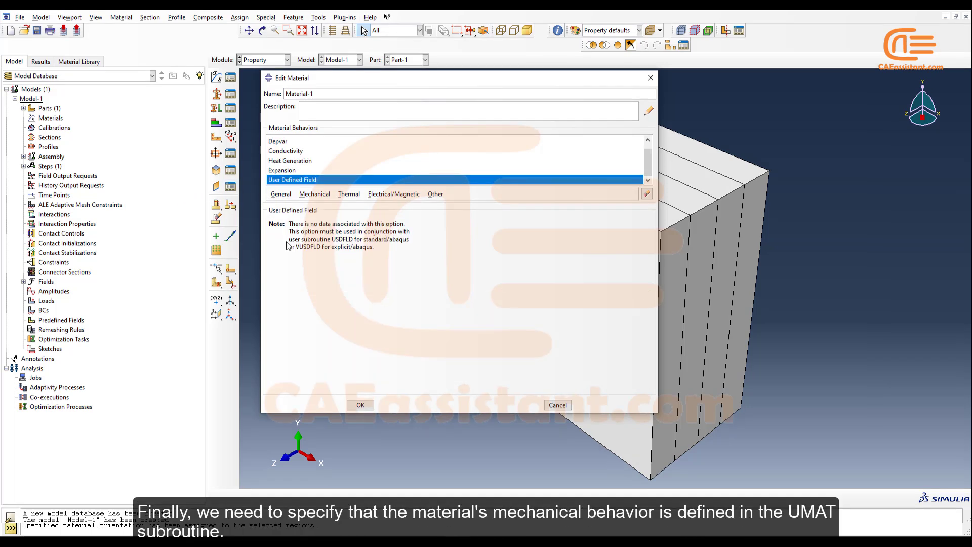
Add a mechanical User Material behavior with a single mechanical constant of 0.
{"action": "left_click", "coordinate": [282, 196]}
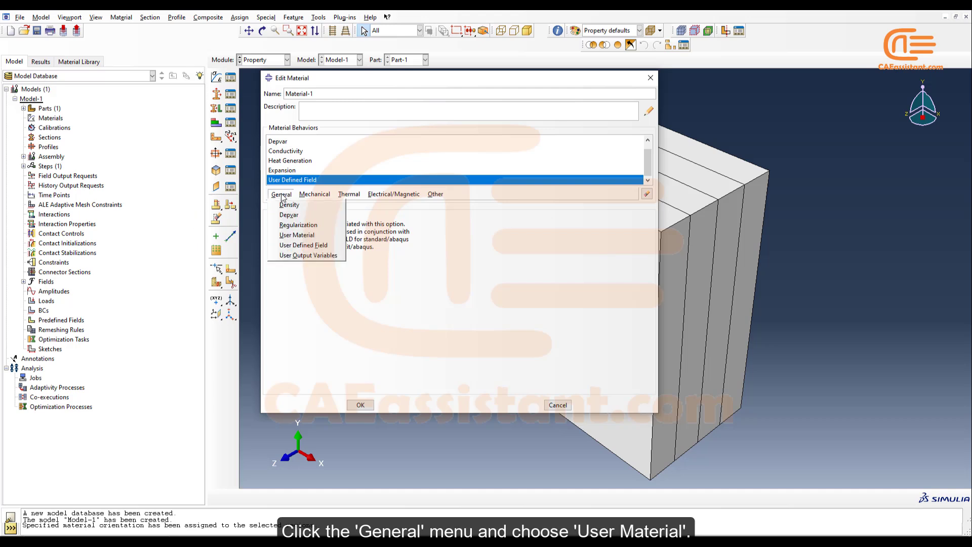
{"action": "left_click", "coordinate": [297, 235]}
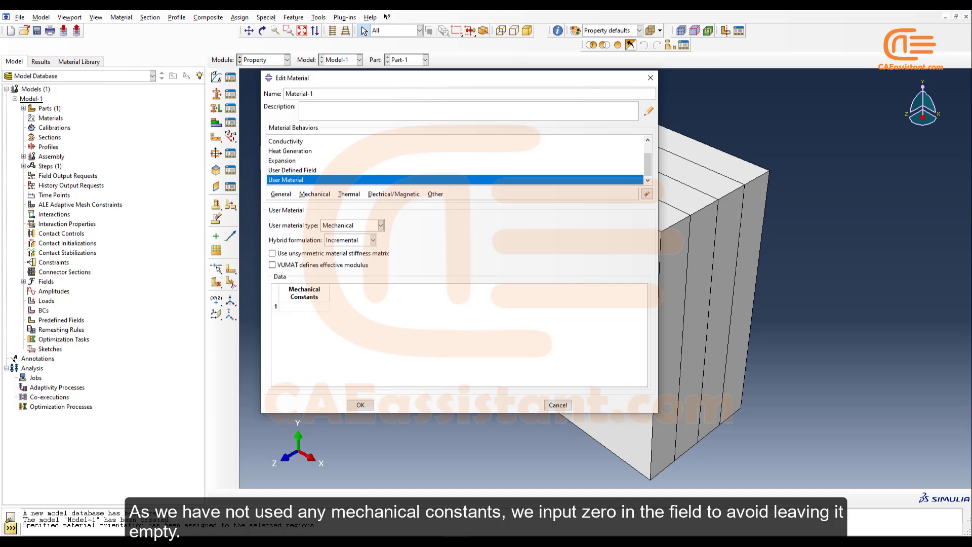
{"action": "left_click", "coordinate": [316, 307]}
{"action": "type", "text": "0"}
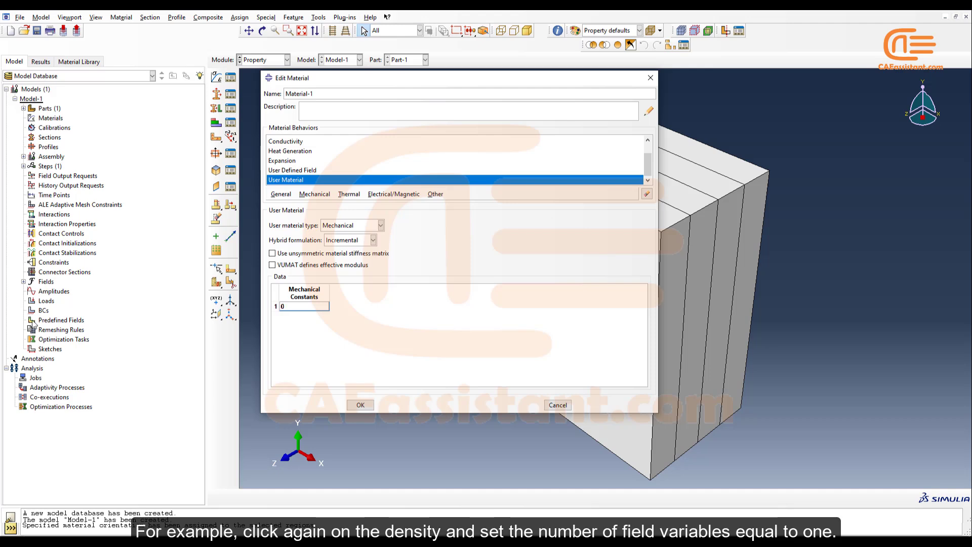
Make the material's density depend on one field variable and set Field 1 to -1000 in the first row.
{"action": "scroll", "coordinate": [307, 153], "scroll_direction": "up", "scroll_amount": 1}
{"action": "scroll", "coordinate": [307, 153], "scroll_direction": "up", "scroll_amount": 1}
{"action": "left_click", "coordinate": [297, 143]}
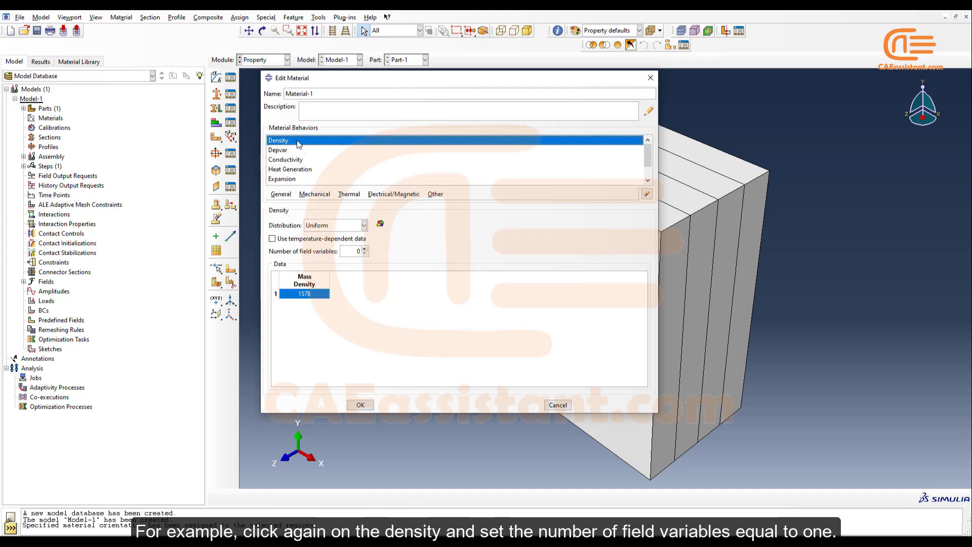
{"action": "left_click", "coordinate": [365, 248]}
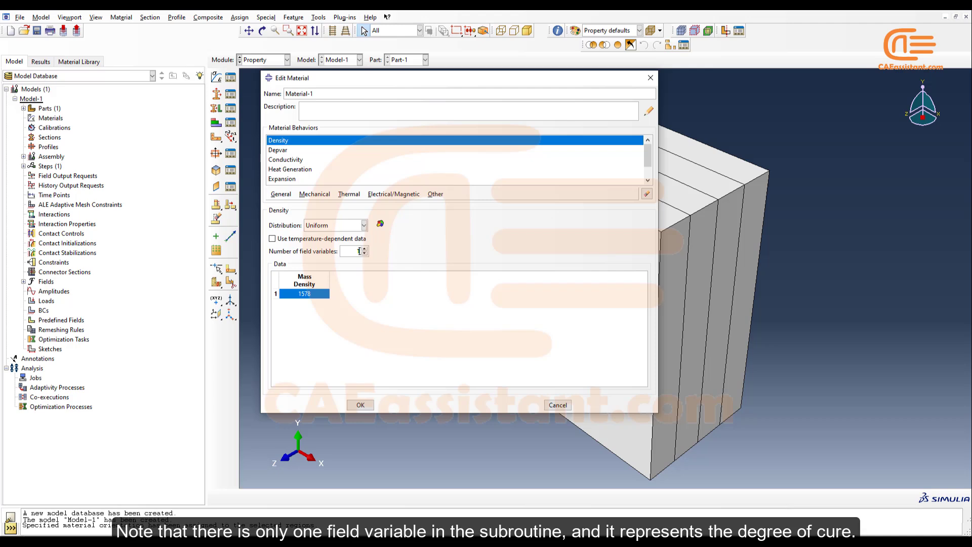
{"action": "left_click", "coordinate": [344, 294]}
{"action": "left_click", "coordinate": [343, 294]}
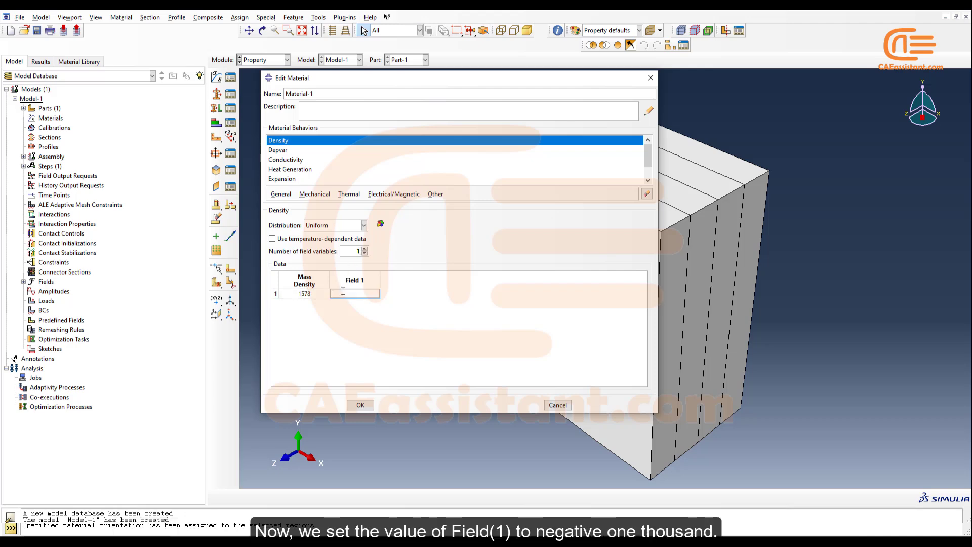
{"action": "type", "text": "-1000"}
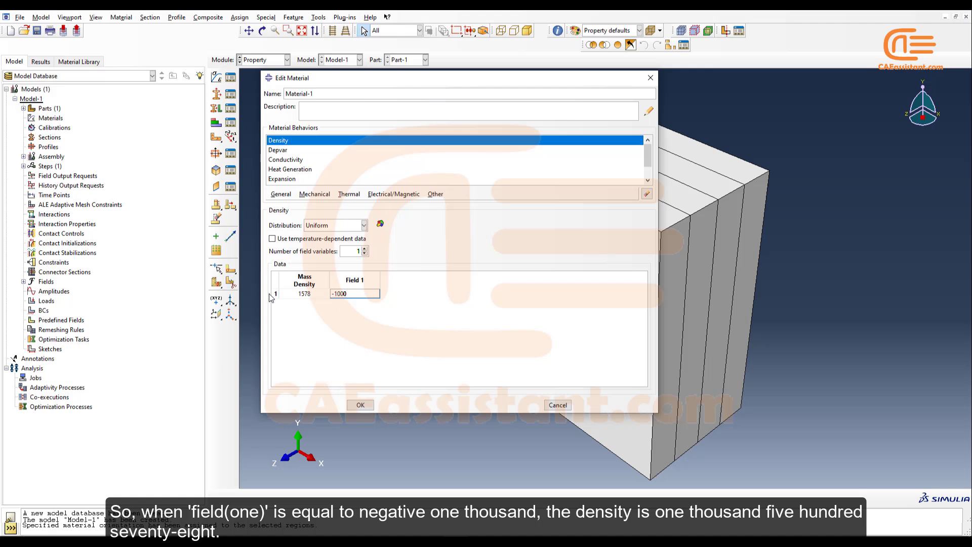
Add a second density row of 1578 with Field 1 equal to 1000, and save the material.
{"action": "key", "text": "Return"}
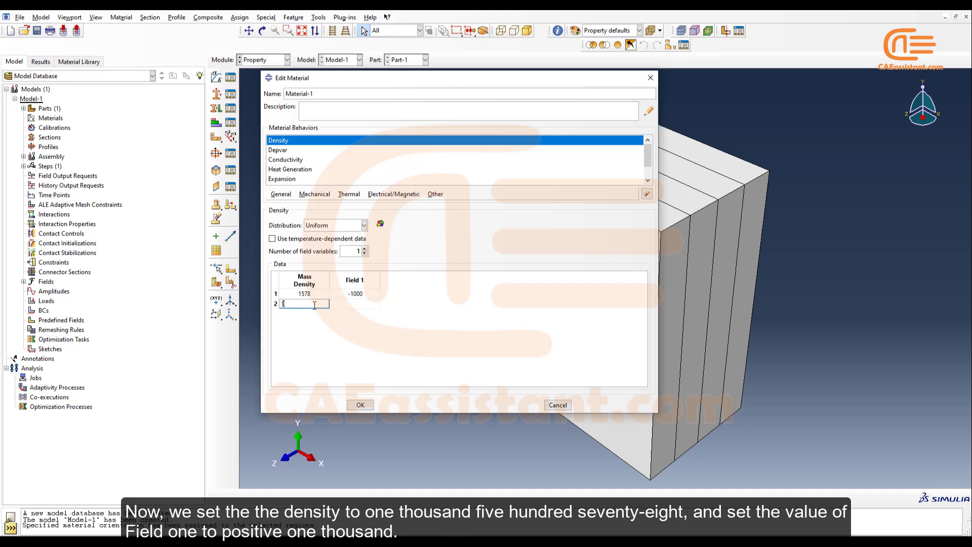
{"action": "type", "text": "1578"}
{"action": "left_click", "coordinate": [344, 303]}
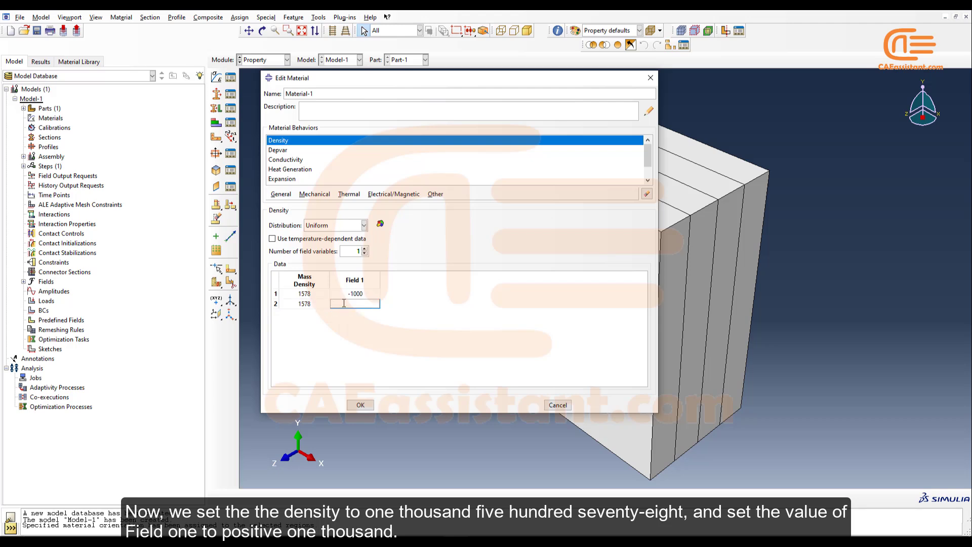
{"action": "type", "text": "1000"}
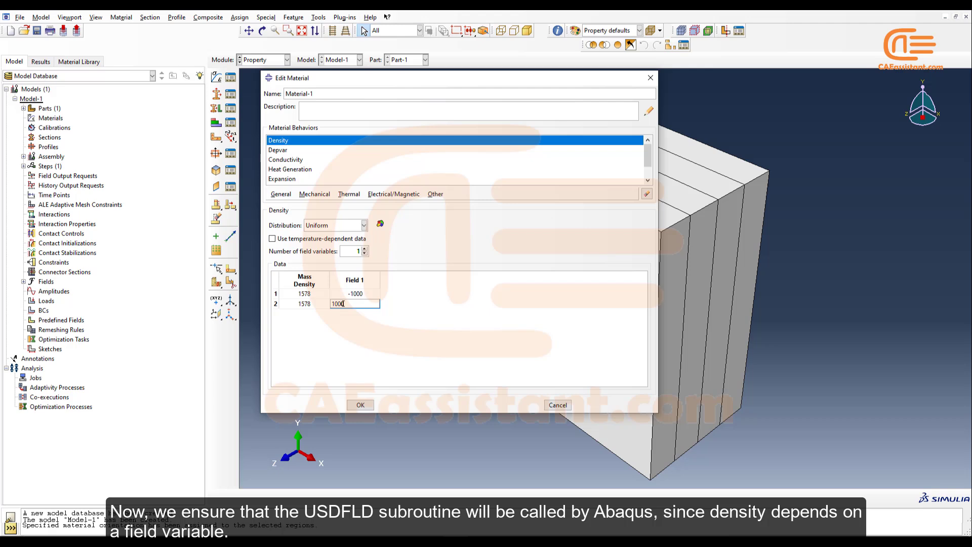
{"action": "left_click", "coordinate": [371, 405]}
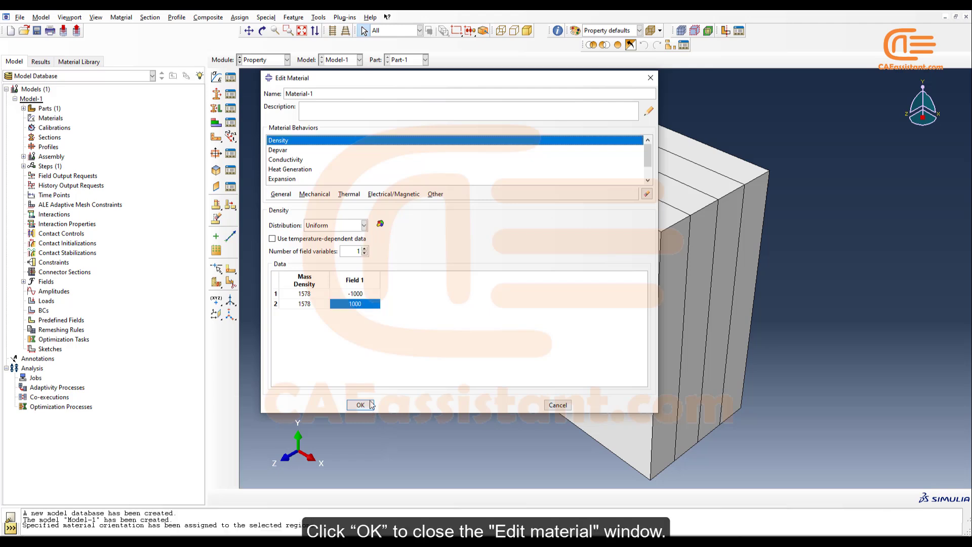
{"action": "left_click", "coordinate": [371, 405]}
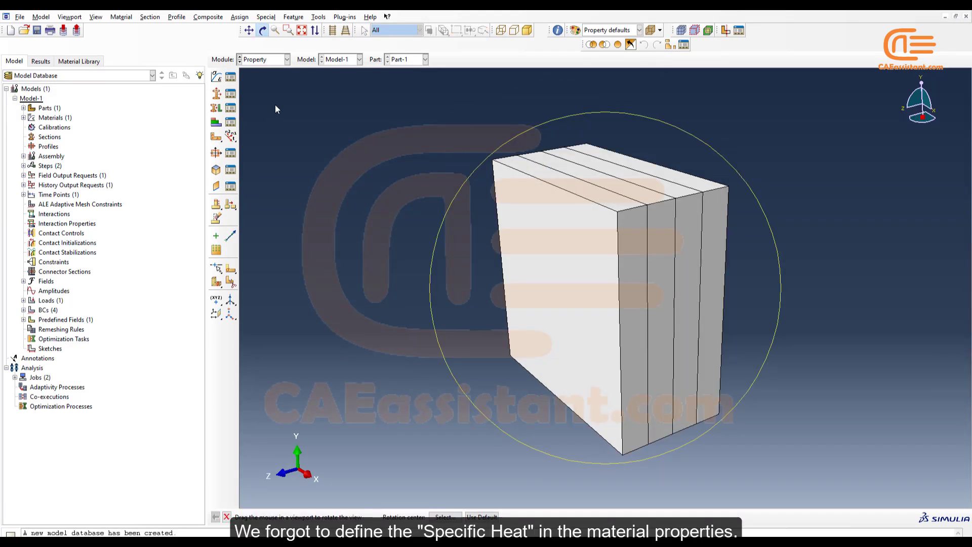
Edit Material-1 to add a constant-volume specific heat of 862, and close the material manager.
{"action": "left_click", "coordinate": [233, 81]}
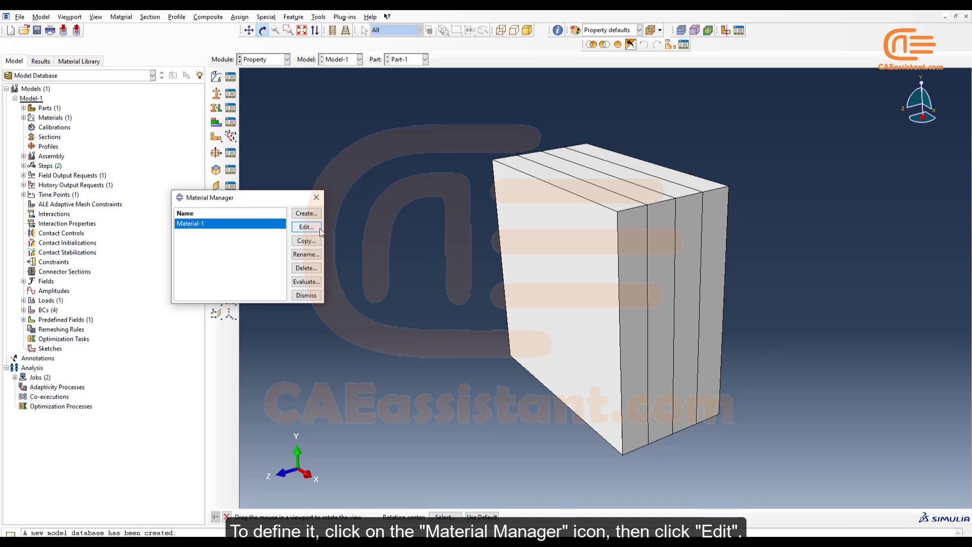
{"action": "left_click", "coordinate": [320, 229]}
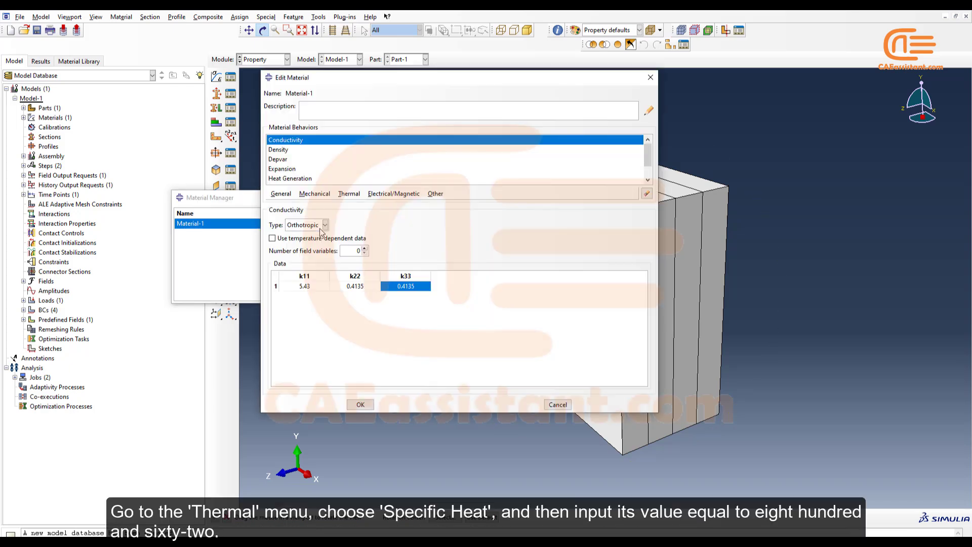
{"action": "left_click", "coordinate": [357, 195]}
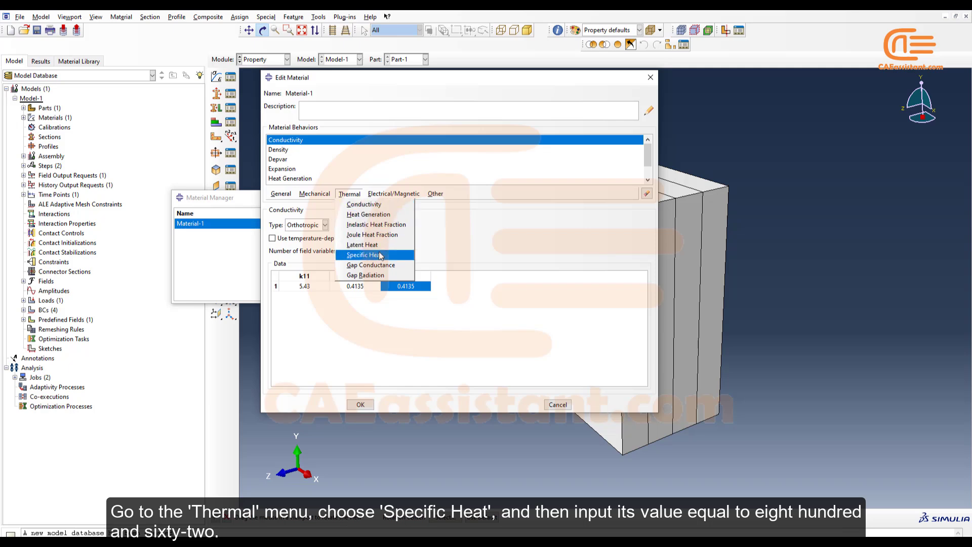
{"action": "left_click", "coordinate": [381, 255]}
{"action": "left_click", "coordinate": [315, 291]}
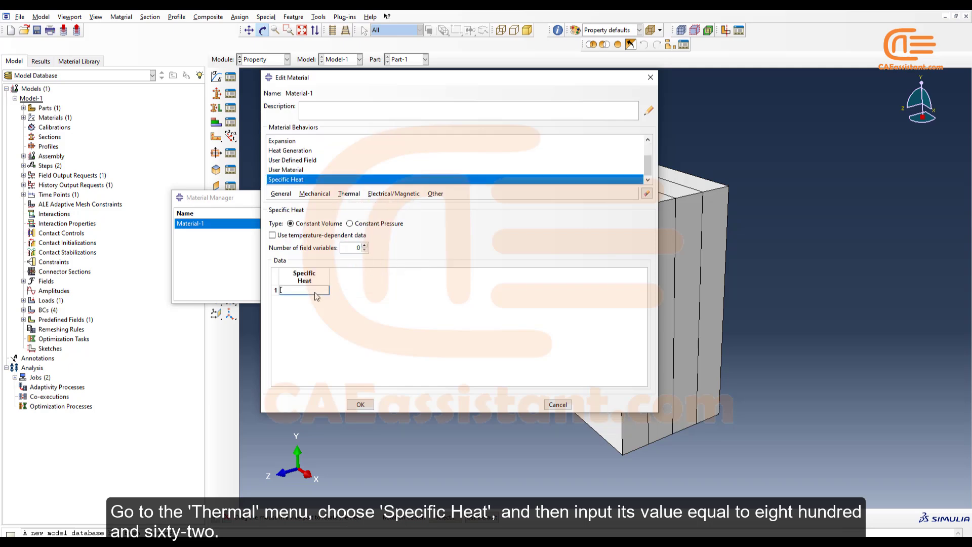
{"action": "type", "text": "862"}
{"action": "left_click", "coordinate": [371, 407]}
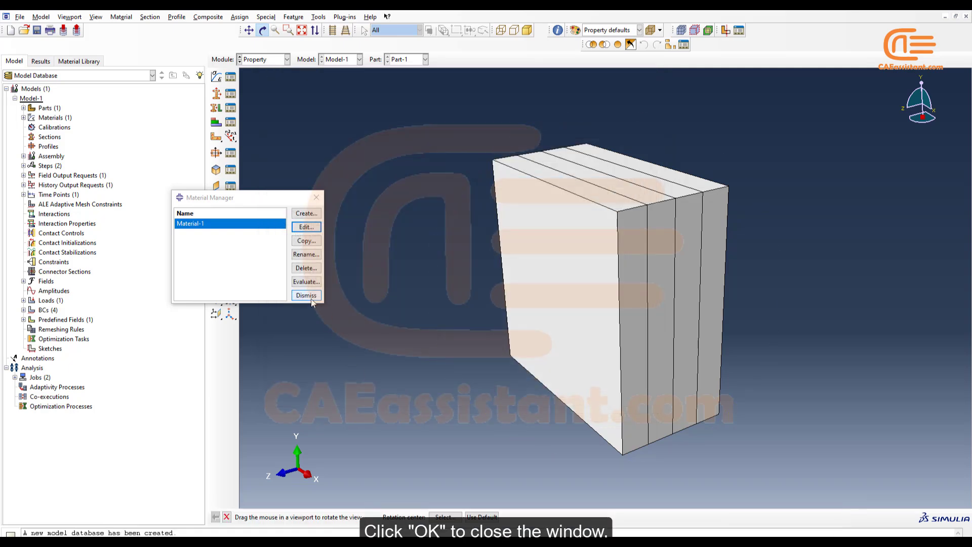
{"action": "left_click", "coordinate": [312, 302]}
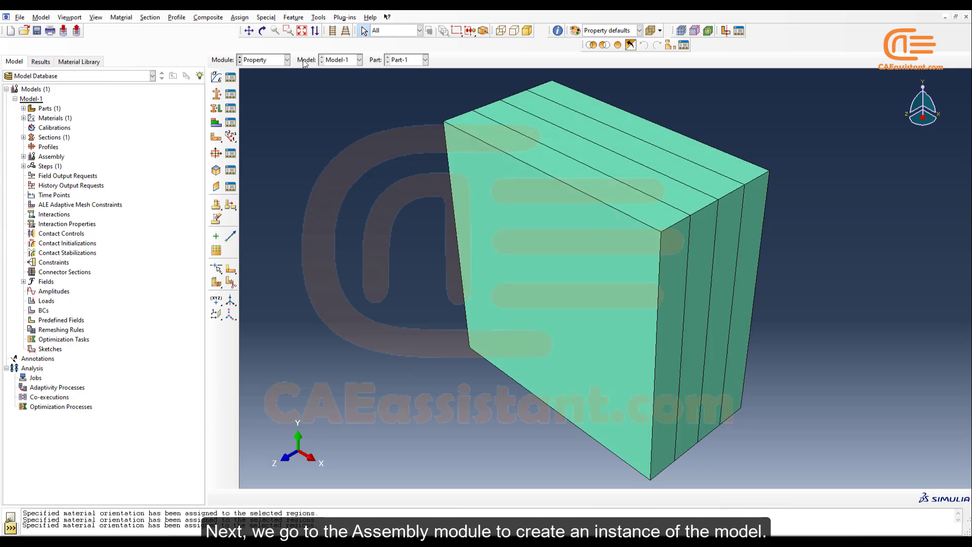
Switch to the Assembly module.
{"action": "left_click", "coordinate": [275, 62]}
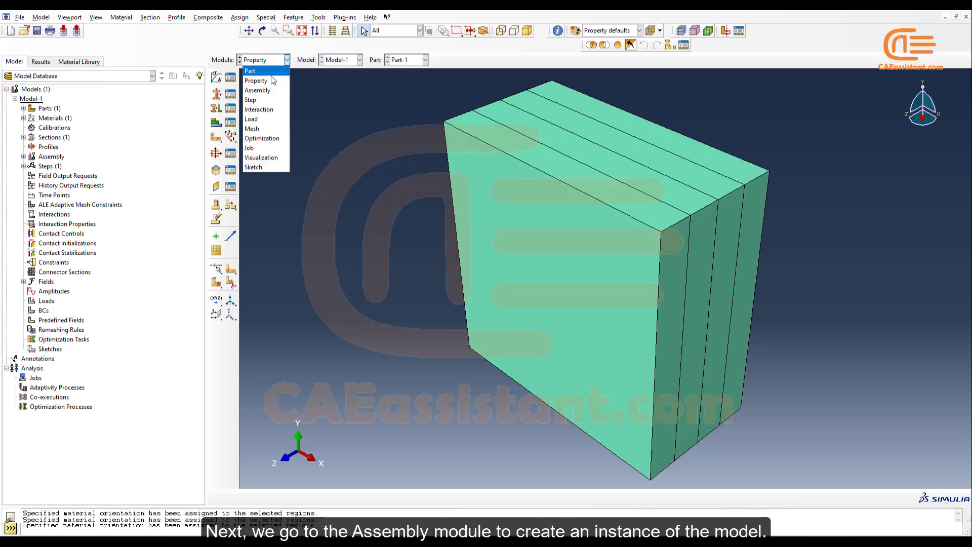
{"action": "left_click", "coordinate": [258, 91]}
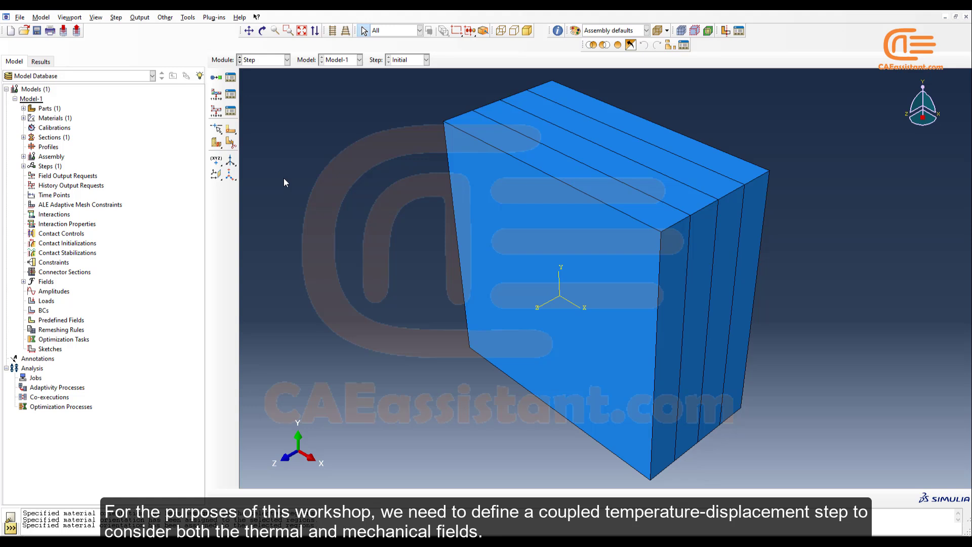
Create a general Coupled temp-displacement analysis step after the Initial step.
{"action": "left_click", "coordinate": [221, 80]}
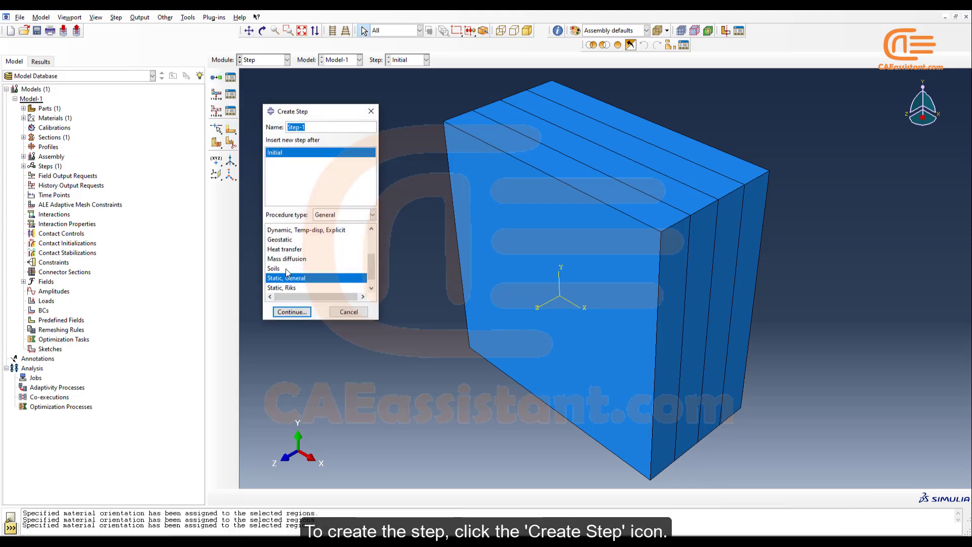
{"action": "scroll", "coordinate": [290, 249], "scroll_direction": "up", "scroll_amount": 2}
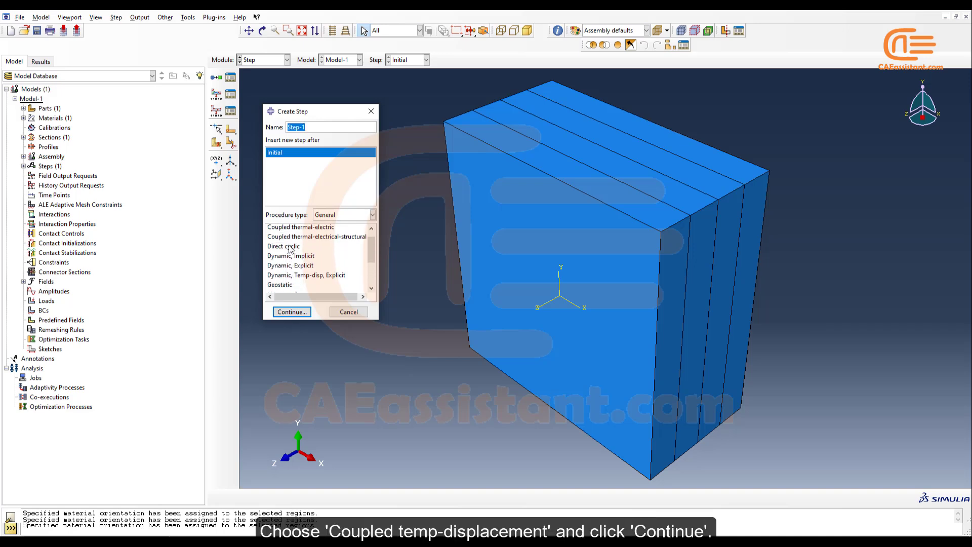
{"action": "left_click", "coordinate": [299, 229]}
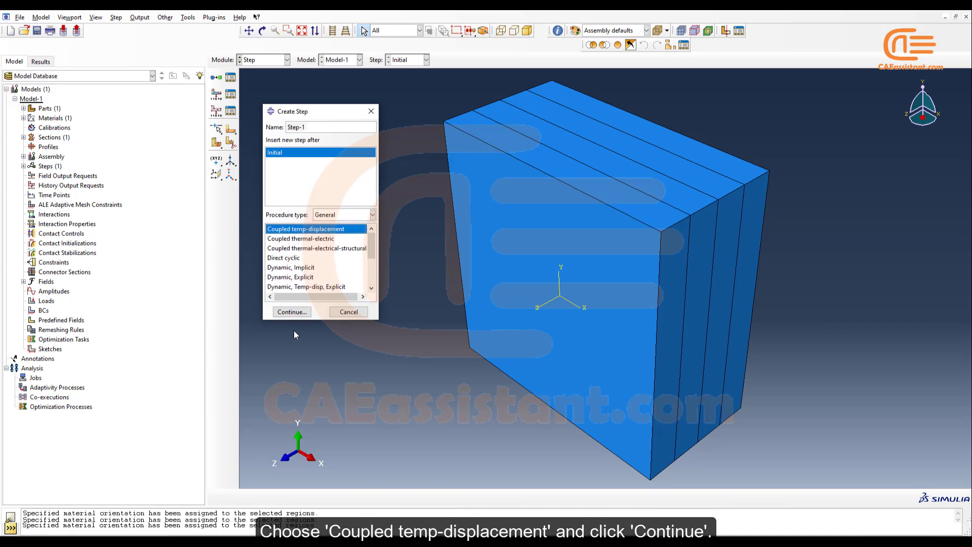
{"action": "left_click", "coordinate": [298, 312]}
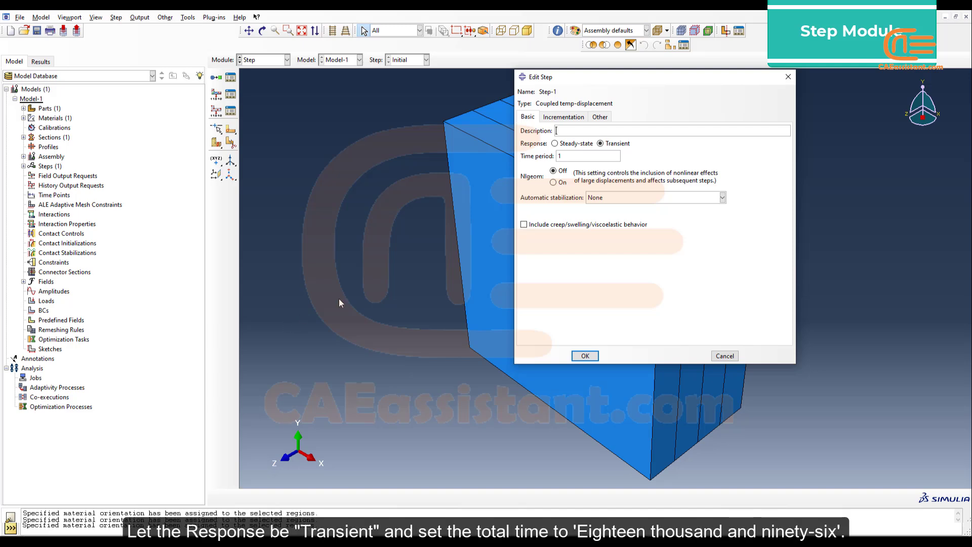
Set the step's time period to 18096, maximum increments to 100000000, increment sizes to 100, 5e-5 and 200, and allowable temperature change per increment to 50.
{"action": "left_click", "coordinate": [604, 155]}
{"action": "type", "text": "80"}
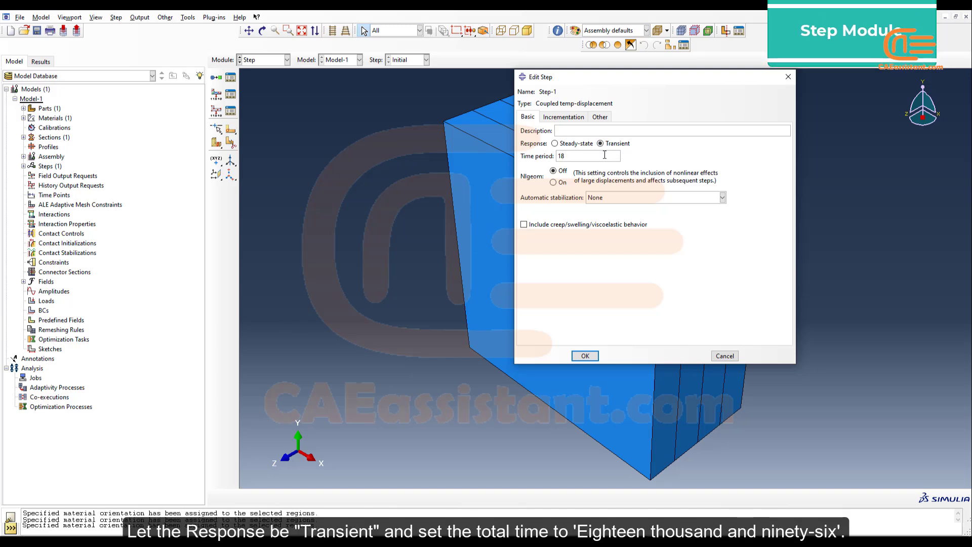
{"action": "type", "text": "96"}
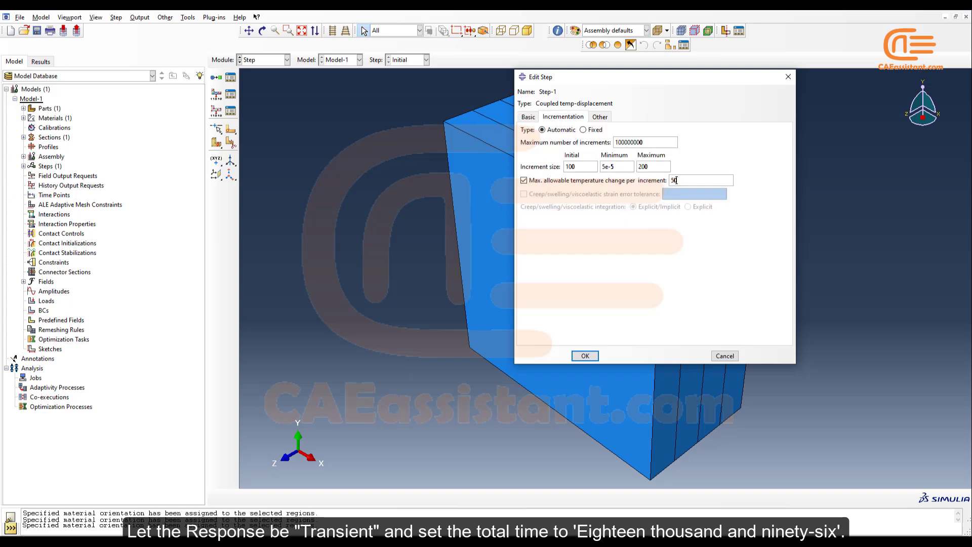
{"action": "left_click", "coordinate": [585, 357]}
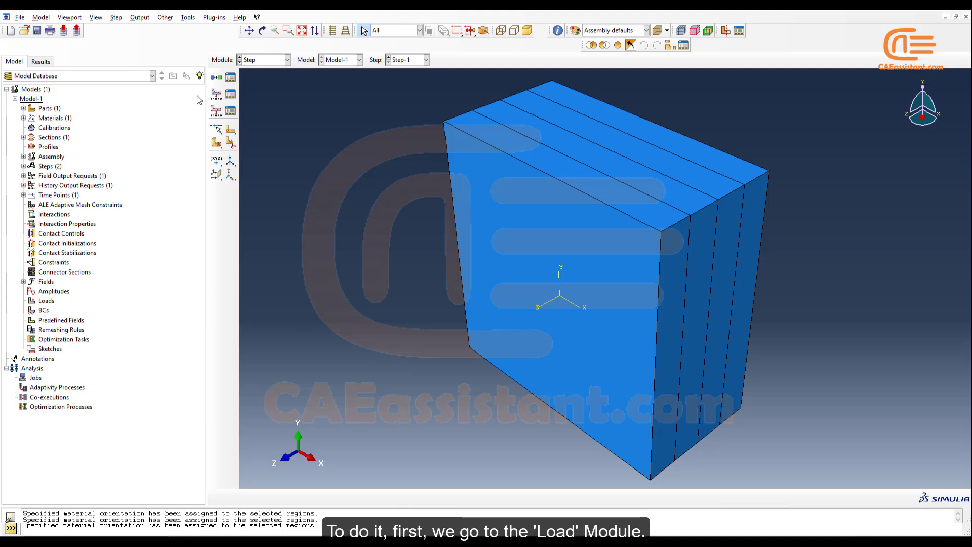
In the Load module, create a Temperature predefined field for the Initial step.
{"action": "left_click", "coordinate": [278, 59]}
{"action": "left_click", "coordinate": [270, 120]}
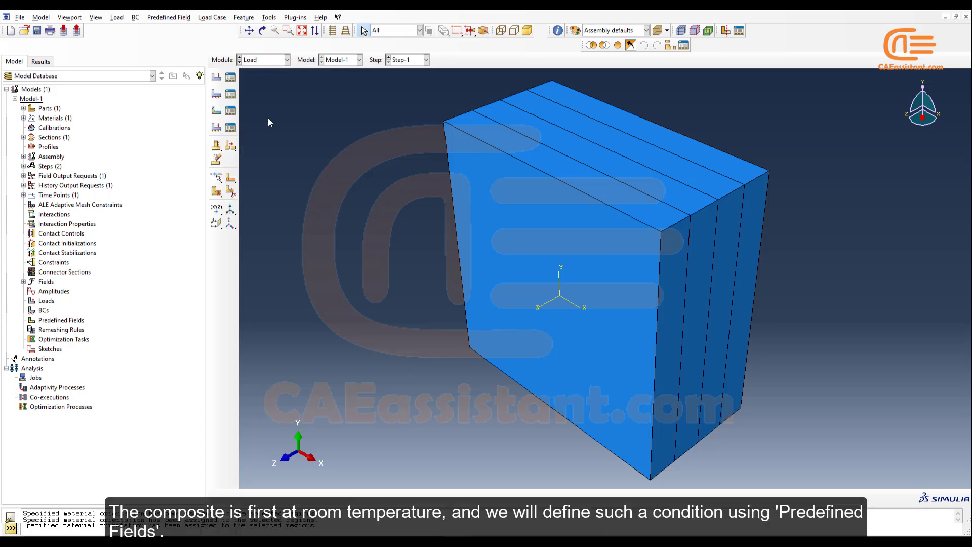
{"action": "left_click", "coordinate": [217, 111]}
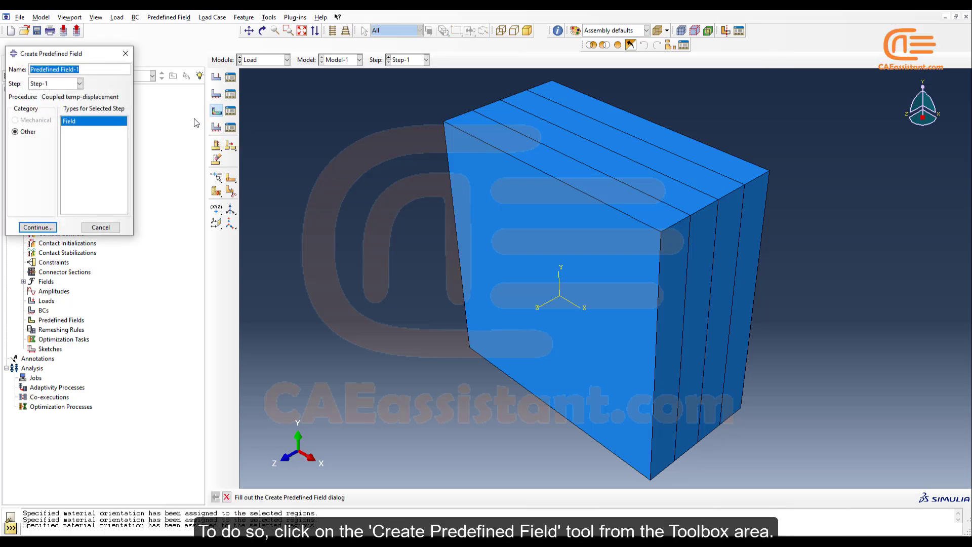
{"action": "left_click", "coordinate": [55, 84]}
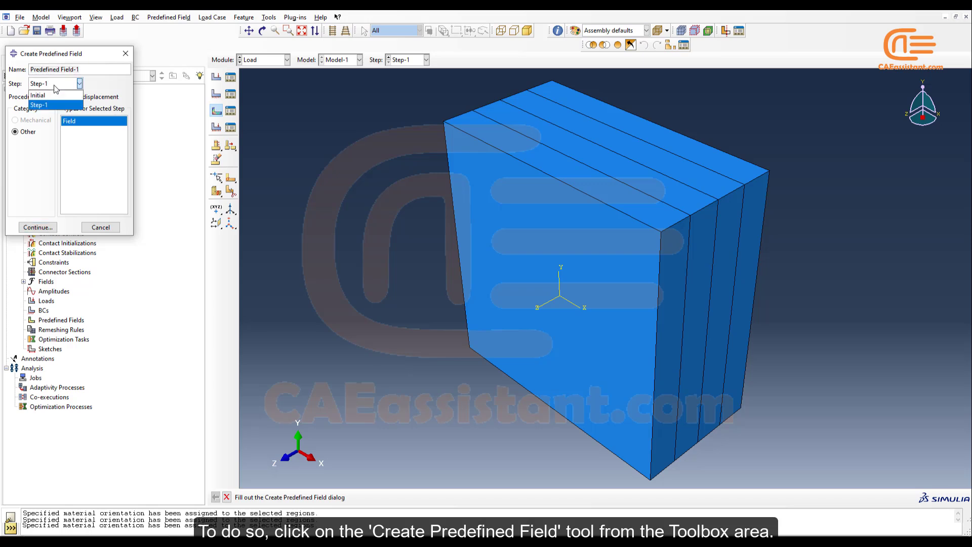
{"action": "left_click", "coordinate": [41, 95]}
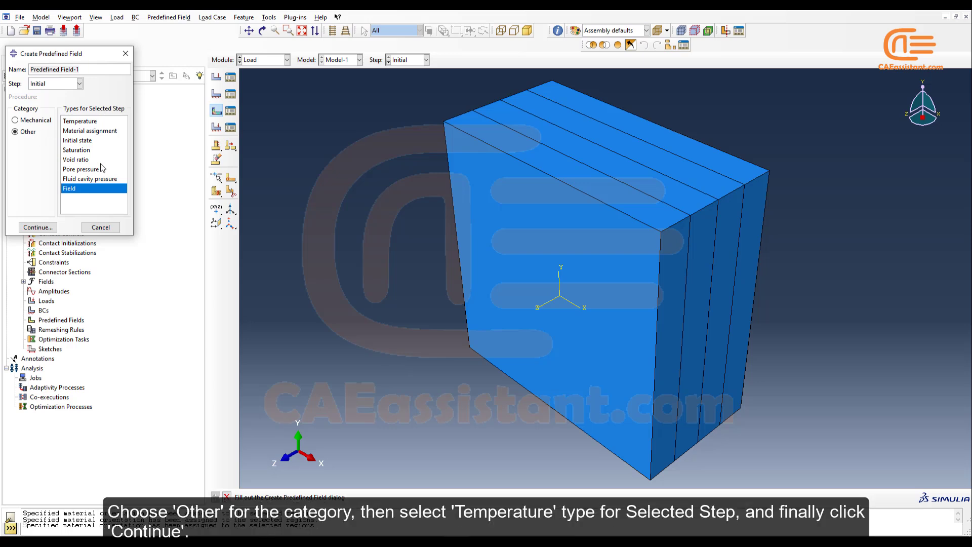
{"action": "left_click", "coordinate": [76, 122]}
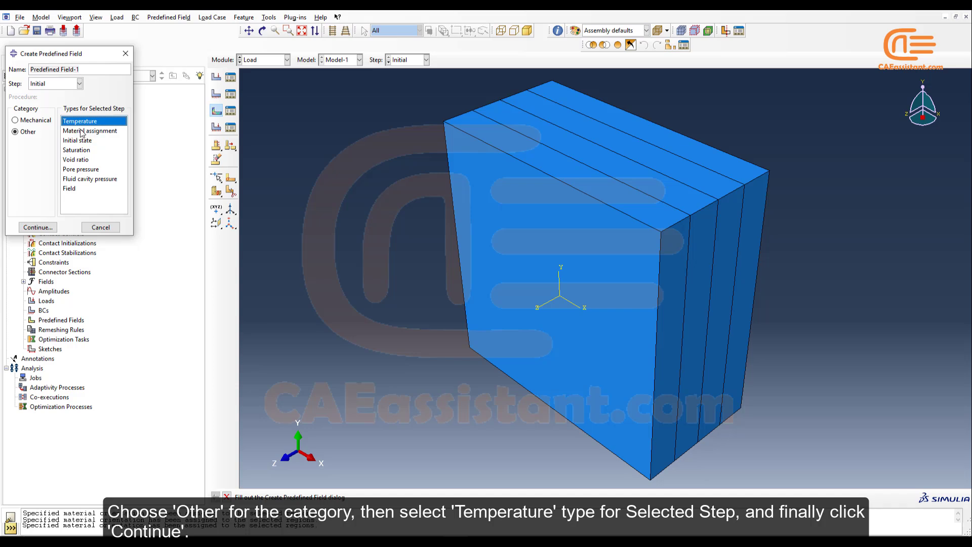
{"action": "left_click", "coordinate": [37, 226]}
Apply the temperature field to the entire block with a constant magnitude of 298.15.
{"action": "left_click_drag", "start_coordinate": [723, 94], "coordinate": [418, 324]}
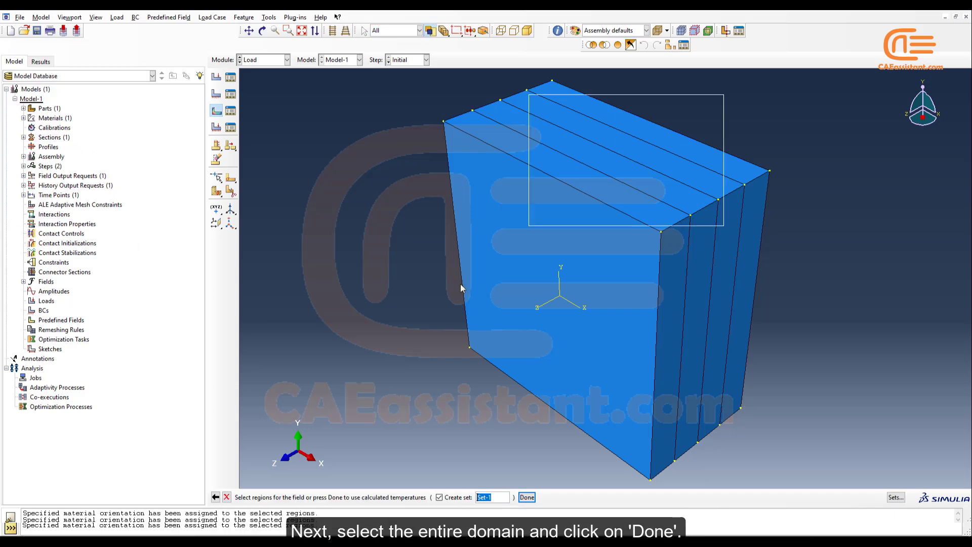
{"action": "left_click_drag", "start_coordinate": [848, 114], "coordinate": [326, 498]}
{"action": "left_click", "coordinate": [527, 498]}
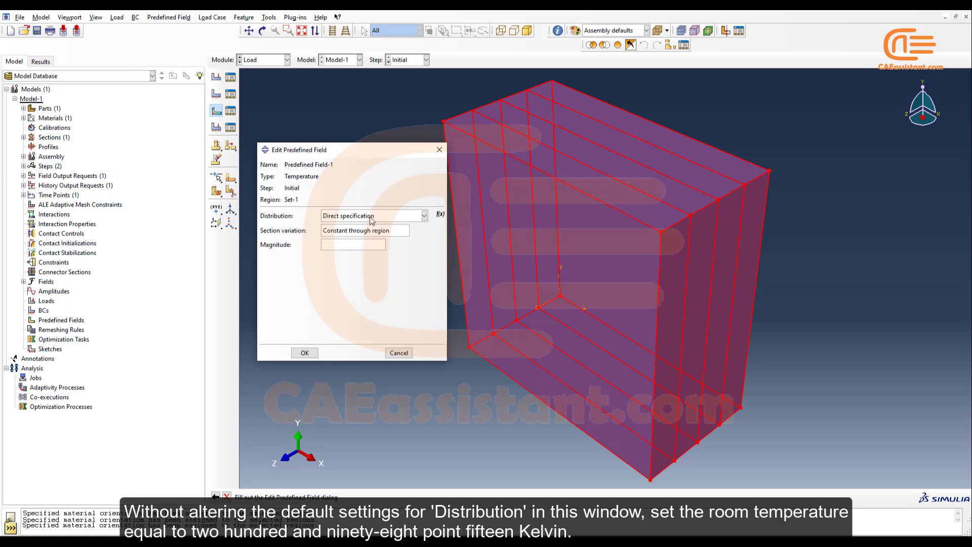
{"action": "left_click", "coordinate": [363, 247]}
{"action": "type", "text": "298.15"}
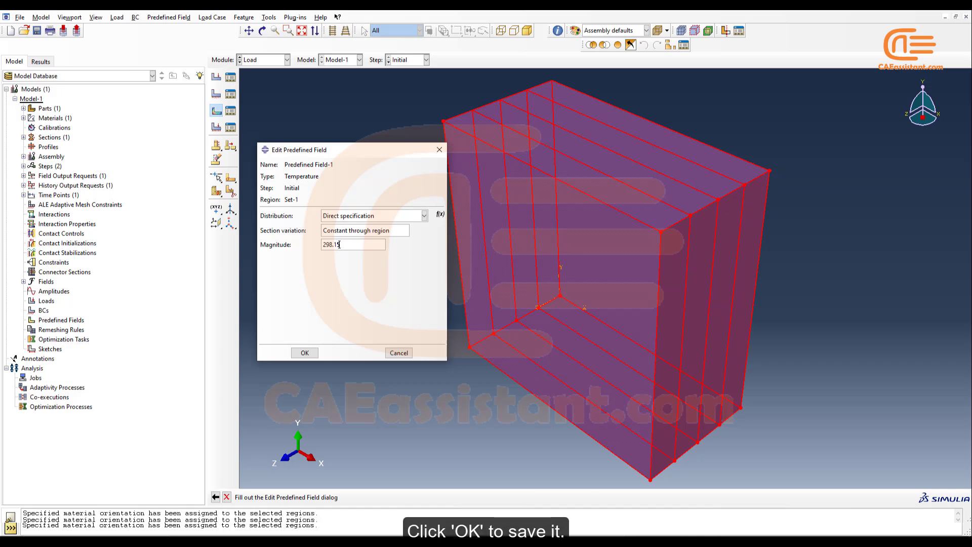
{"action": "left_click", "coordinate": [304, 353]}
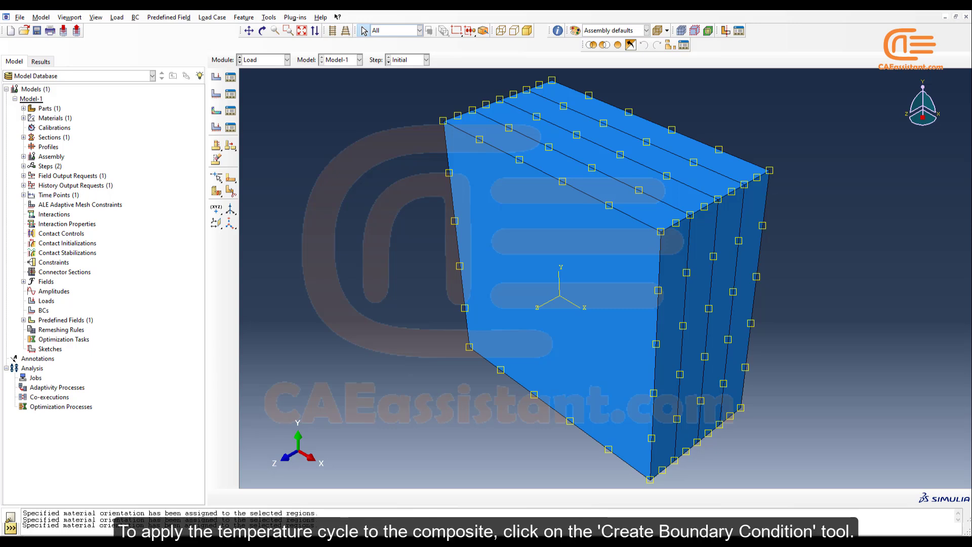
Create a Temperature boundary condition of category Other in Step-1.
{"action": "left_click", "coordinate": [217, 95]}
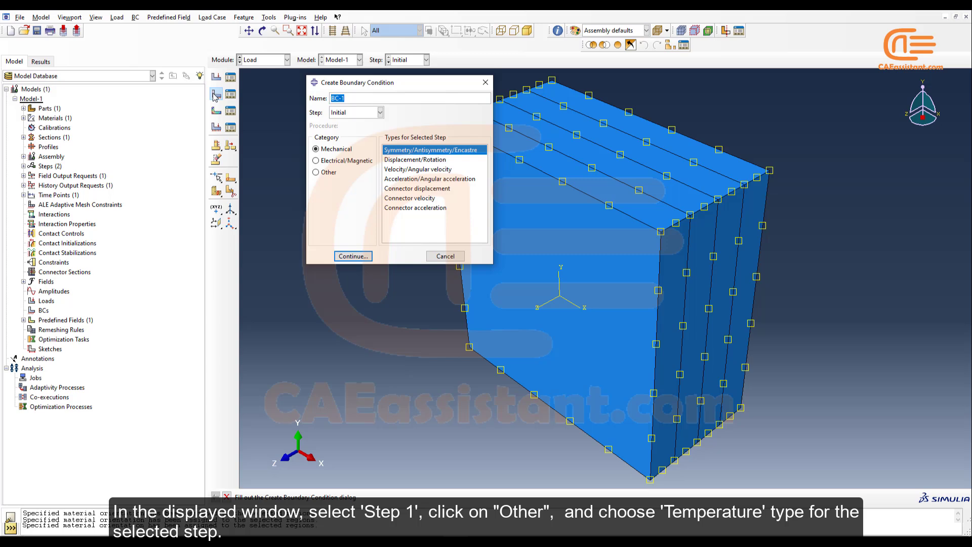
{"action": "left_click", "coordinate": [357, 113]}
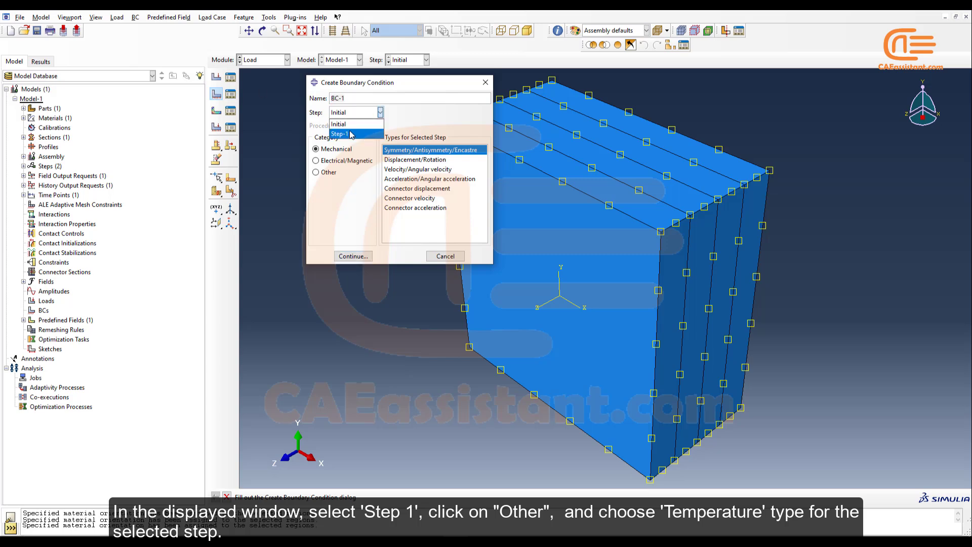
{"action": "left_click", "coordinate": [349, 133]}
{"action": "left_click", "coordinate": [326, 172]}
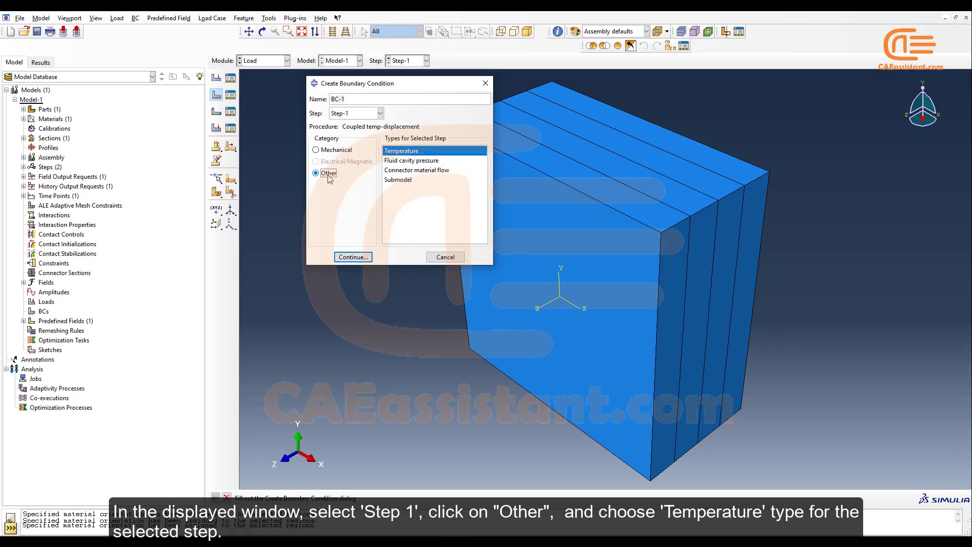
{"action": "left_click", "coordinate": [405, 151]}
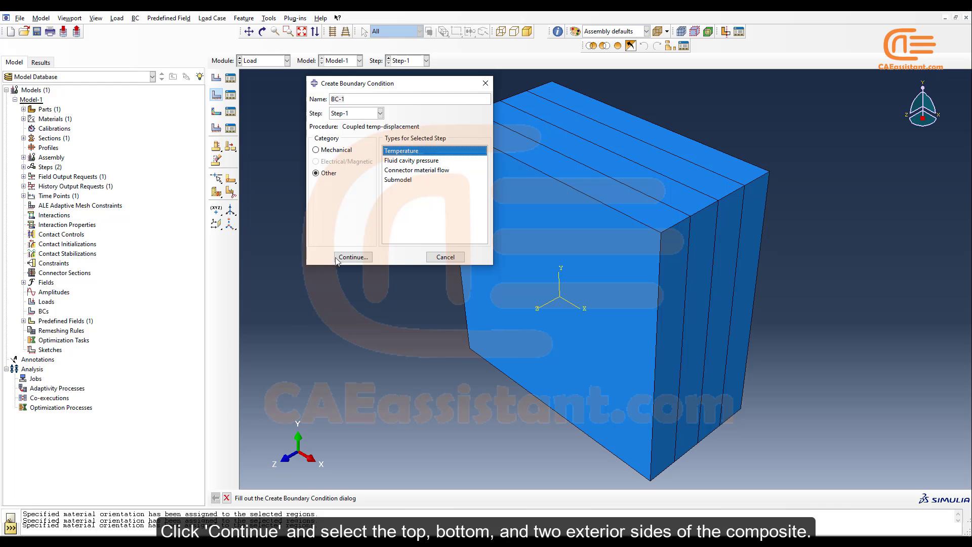
{"action": "left_click", "coordinate": [353, 257]}
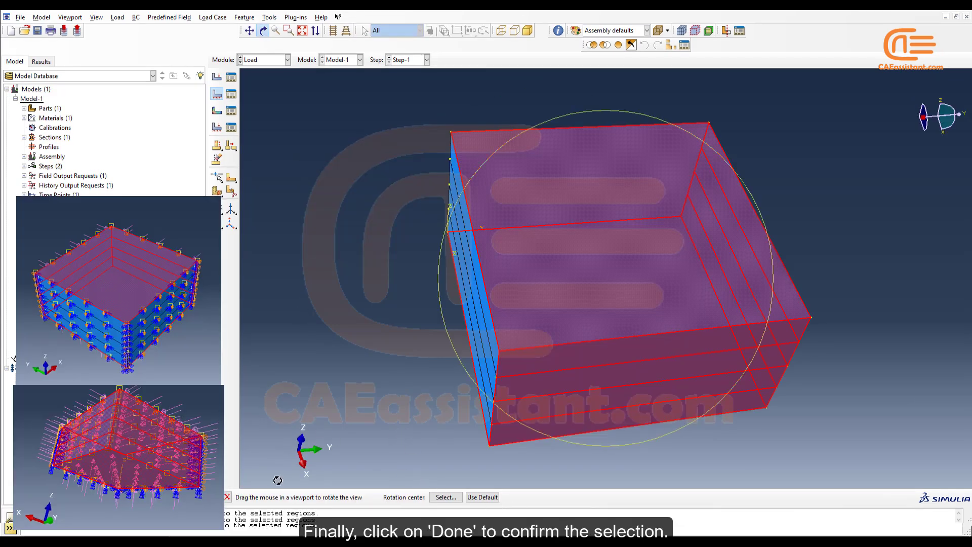
Apply the temperature condition to the composite's top, bottom and two exterior sides with a User-defined distribution and magnitude 1.
{"action": "left_click", "coordinate": [227, 498]}
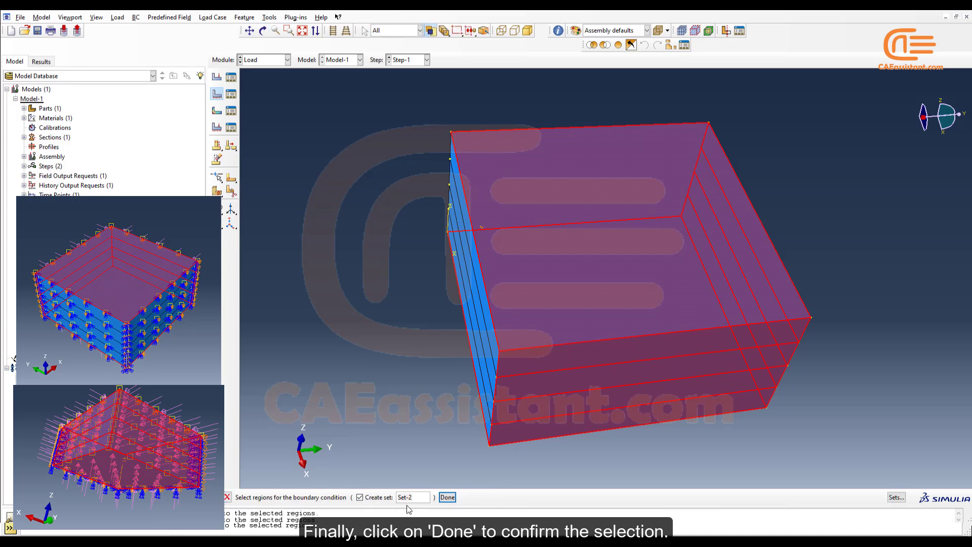
{"action": "left_click", "coordinate": [445, 495]}
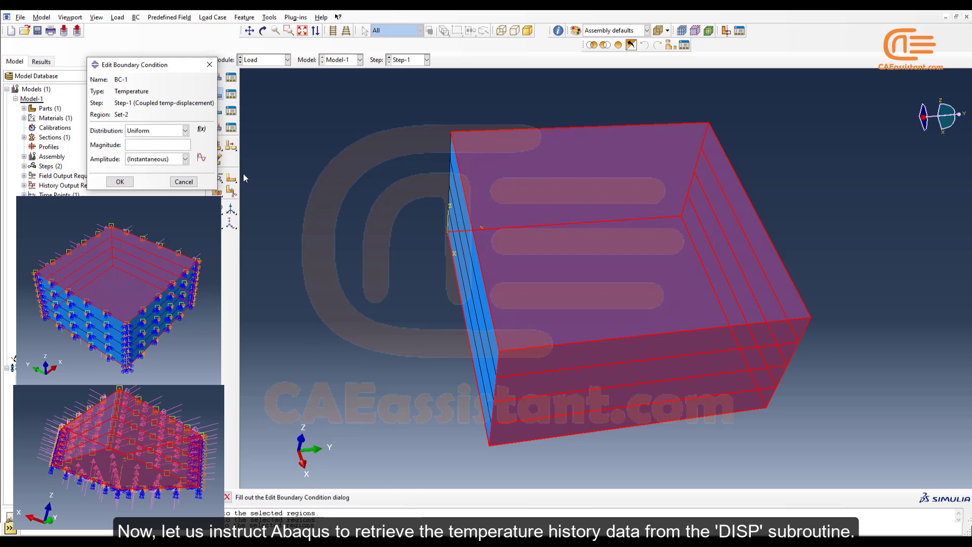
{"action": "left_click", "coordinate": [167, 132]}
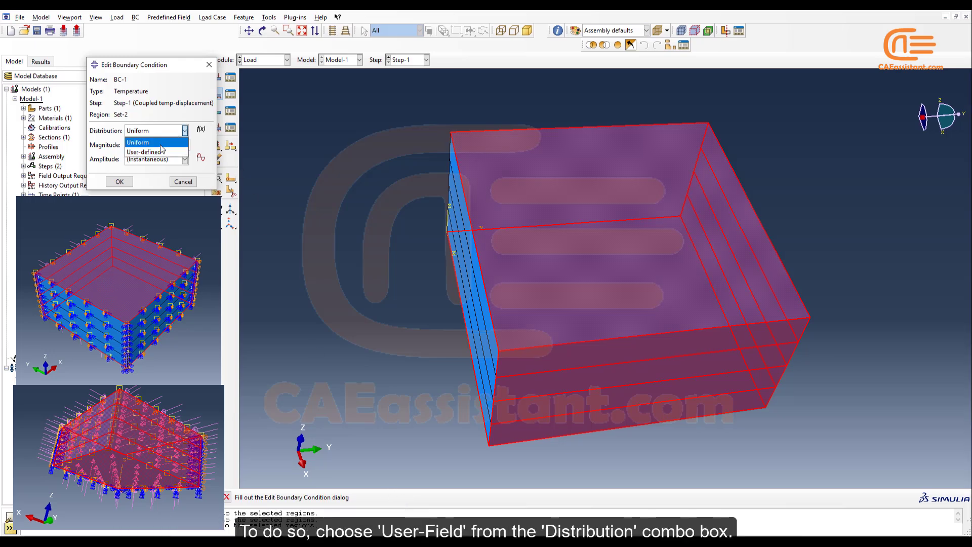
{"action": "left_click", "coordinate": [163, 152]}
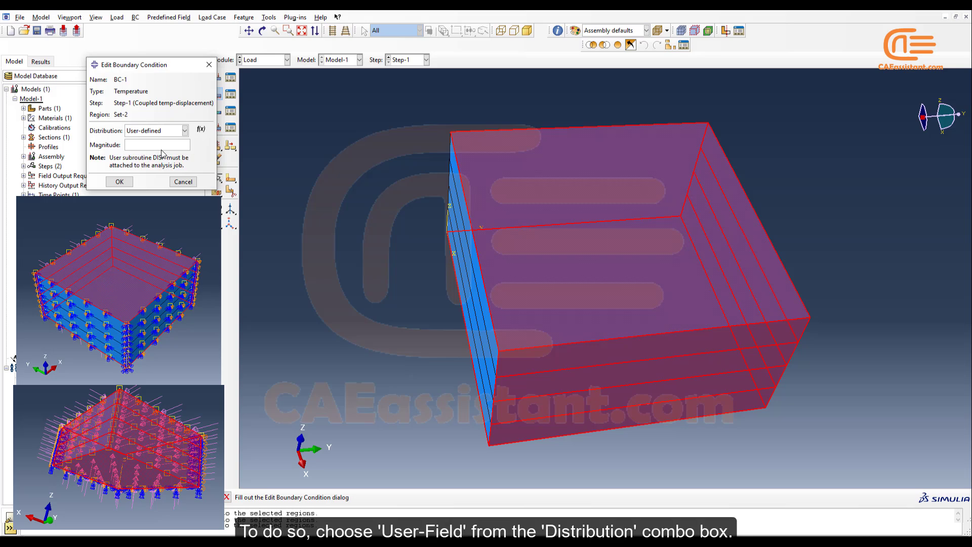
{"action": "left_click", "coordinate": [151, 146]}
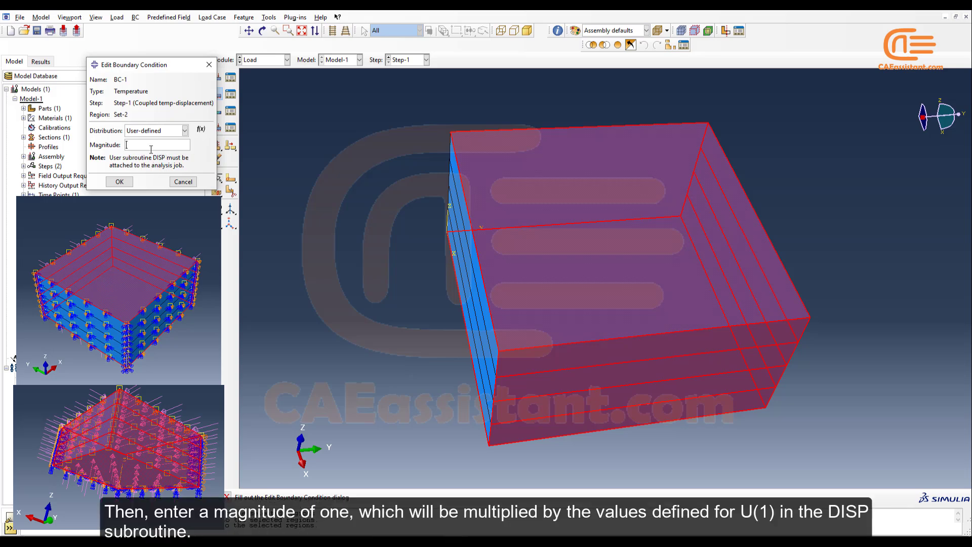
{"action": "type", "text": "1"}
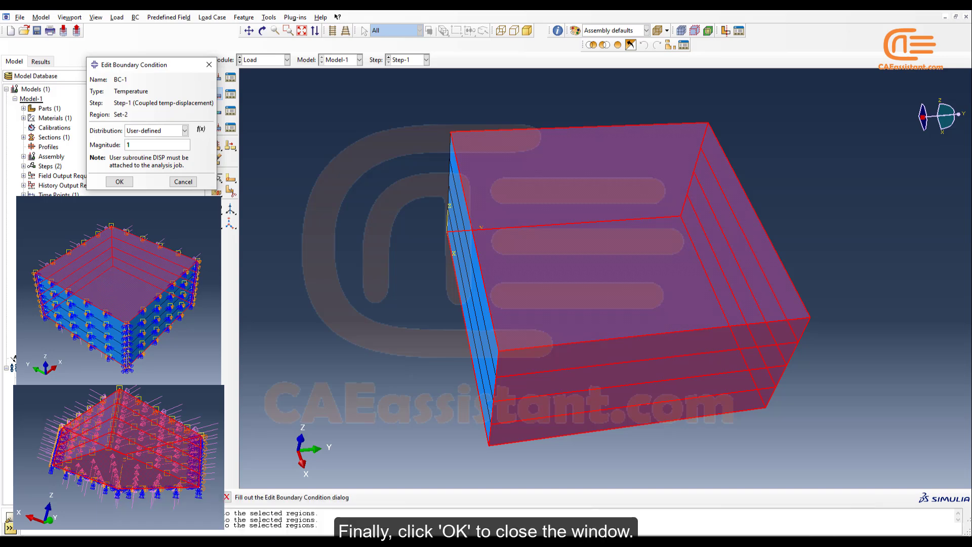
{"action": "left_click", "coordinate": [119, 181]}
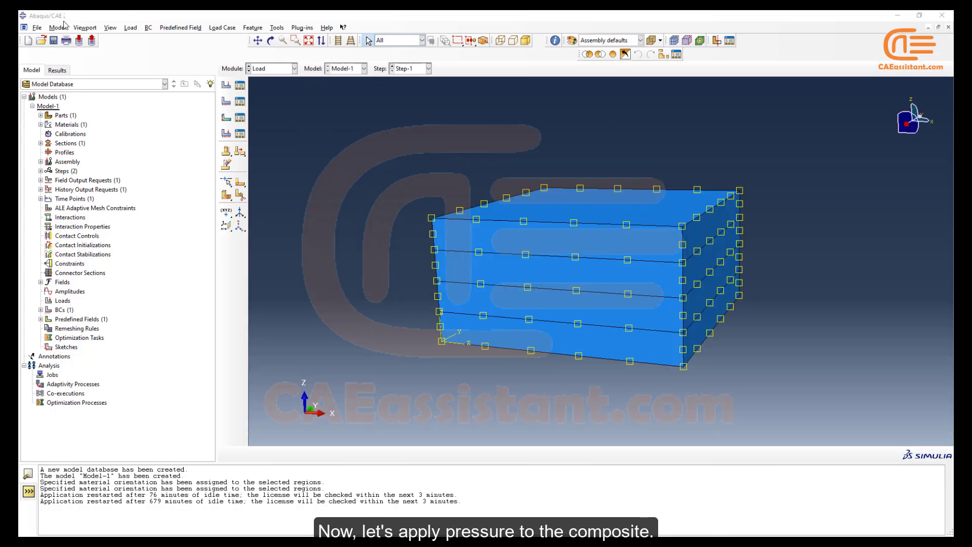
Create a mechanical Pressure load in Step-1.
{"action": "left_click", "coordinate": [226, 86]}
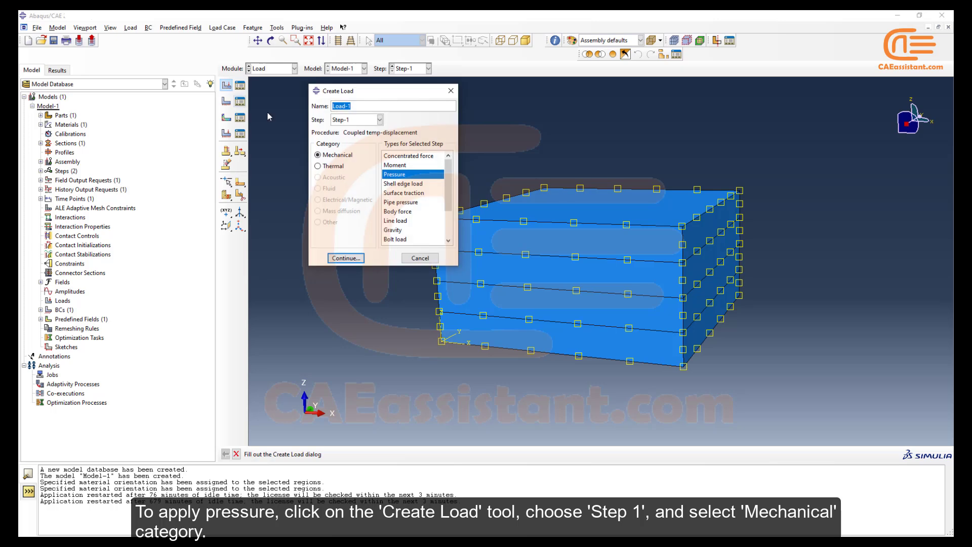
{"action": "left_click", "coordinate": [361, 120]}
{"action": "left_click", "coordinate": [361, 143]}
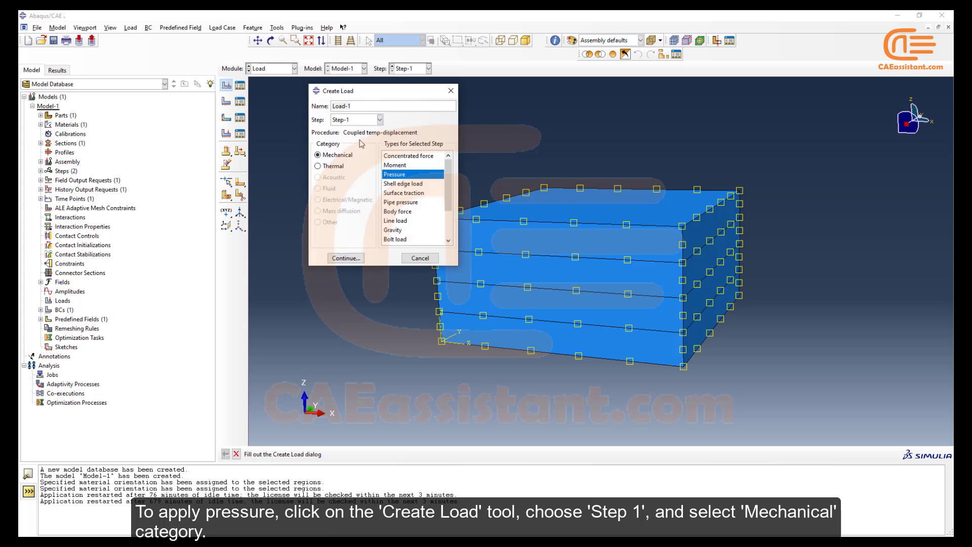
{"action": "left_click", "coordinate": [335, 157]}
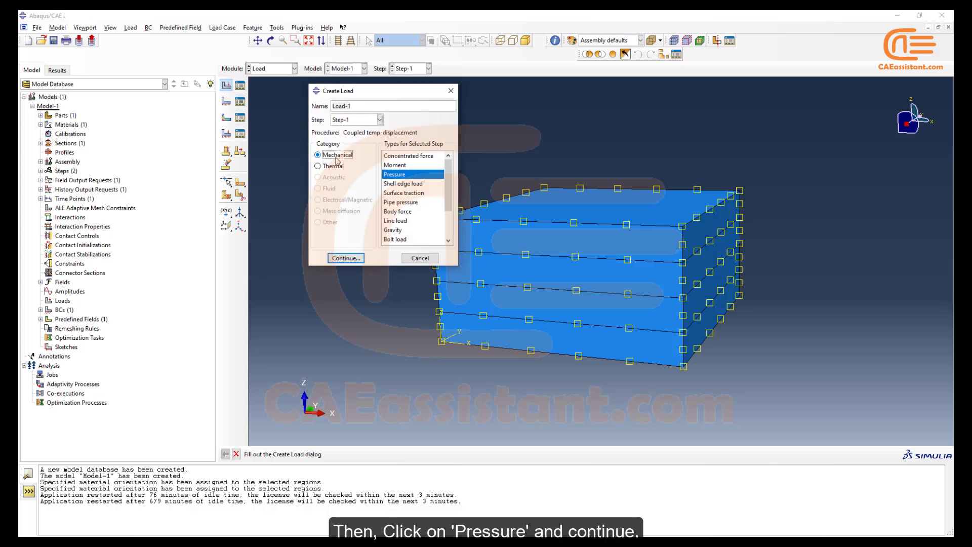
{"action": "left_click", "coordinate": [387, 174]}
{"action": "left_click", "coordinate": [361, 259]}
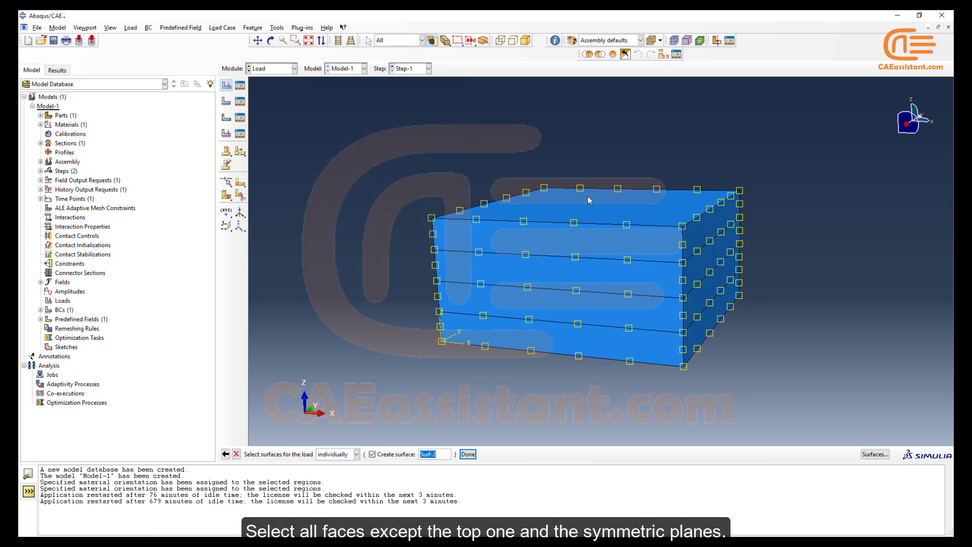
Apply a uniform pressure of 689000 to all outer faces except the top face and the symmetry planes.
{"action": "left_click", "coordinate": [709, 231]}
{"action": "left_click_drag", "start_coordinate": [711, 296], "coordinate": [471, 198], "text": "ctrl+alt"}
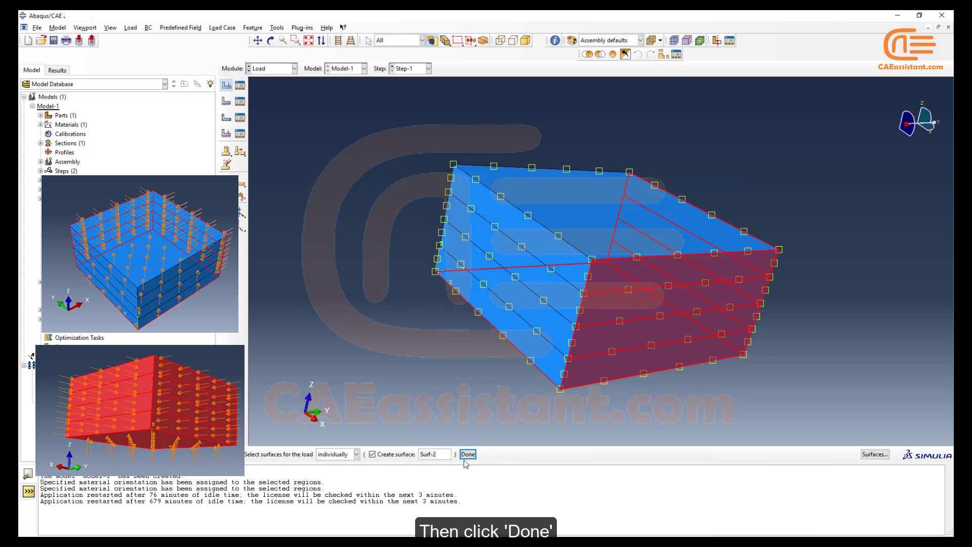
{"action": "left_click", "coordinate": [467, 454]}
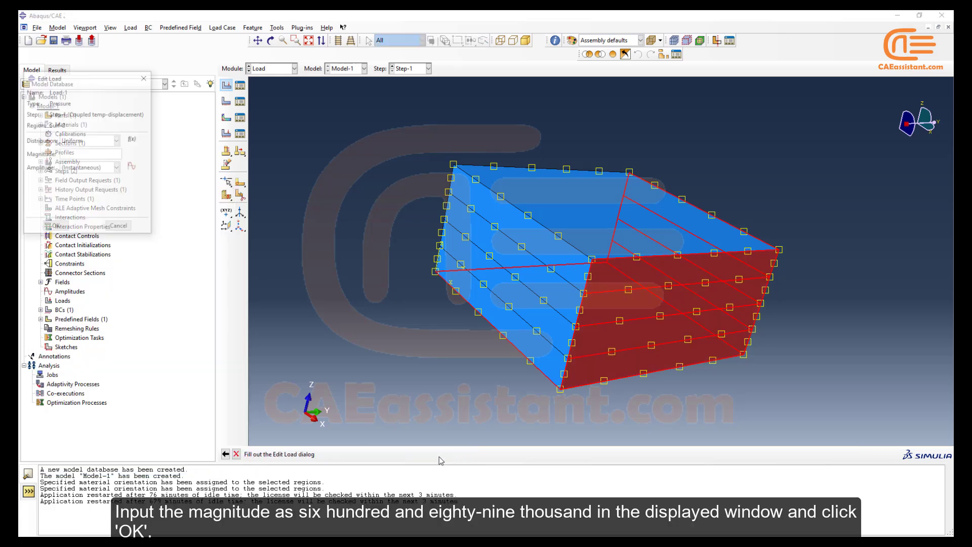
{"action": "left_click", "coordinate": [104, 154]}
{"action": "type", "text": "6"}
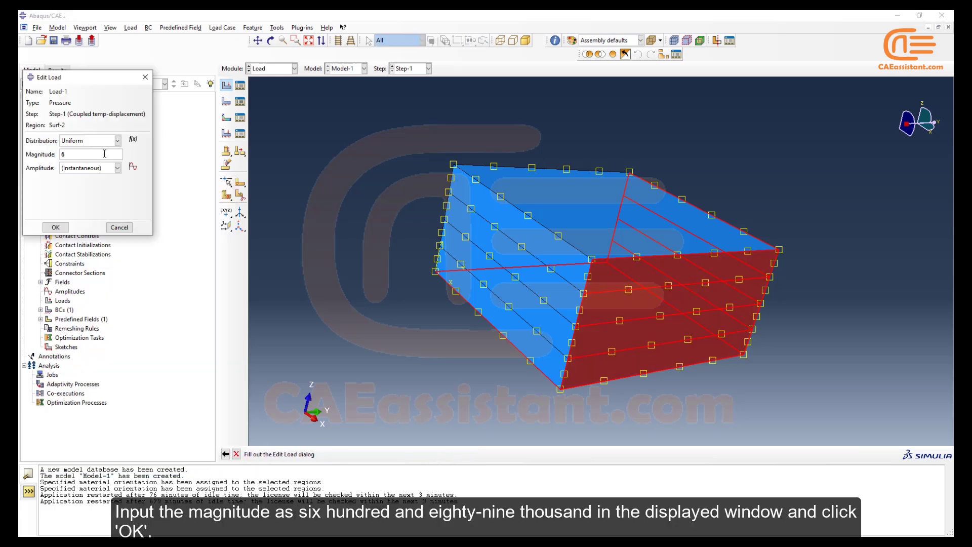
{"action": "type", "text": "89000"}
{"action": "left_click", "coordinate": [61, 228]}
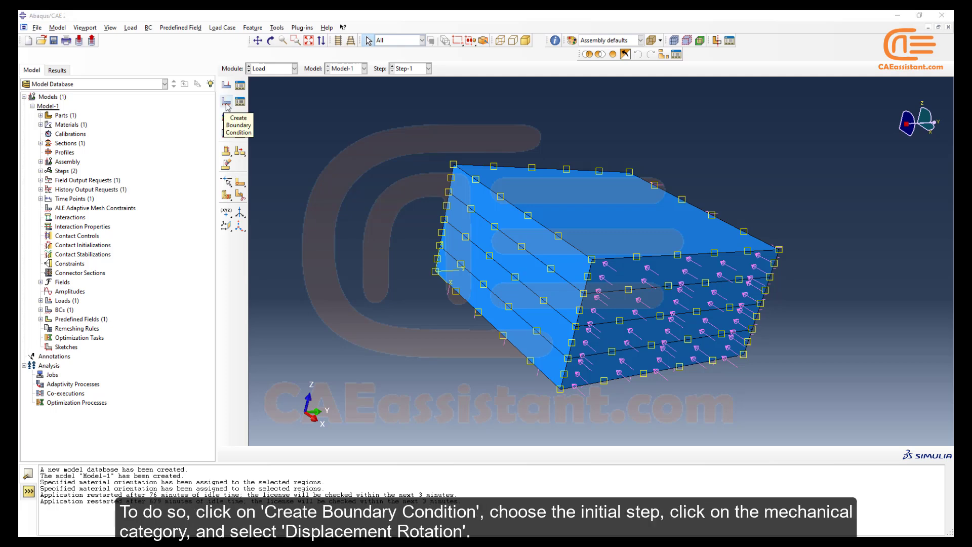
Create a mechanical Displacement/Rotation boundary condition in the Initial step.
{"action": "left_click", "coordinate": [226, 102]}
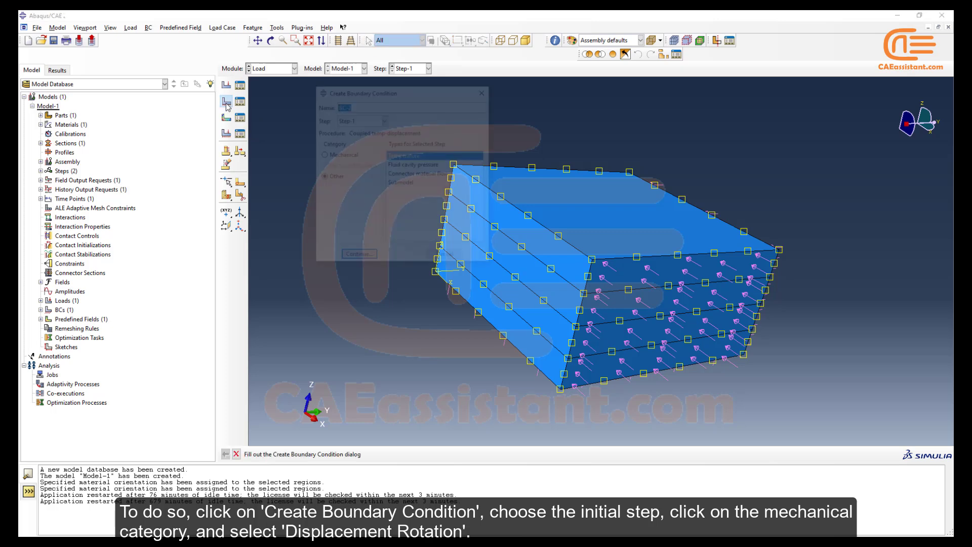
{"action": "left_click", "coordinate": [352, 121]}
{"action": "left_click", "coordinate": [352, 130]}
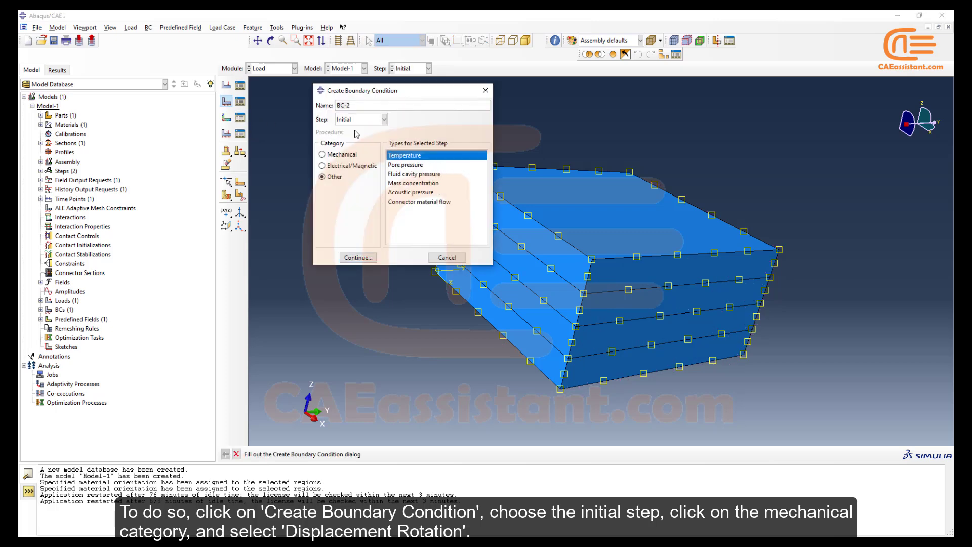
{"action": "left_click", "coordinate": [341, 155]}
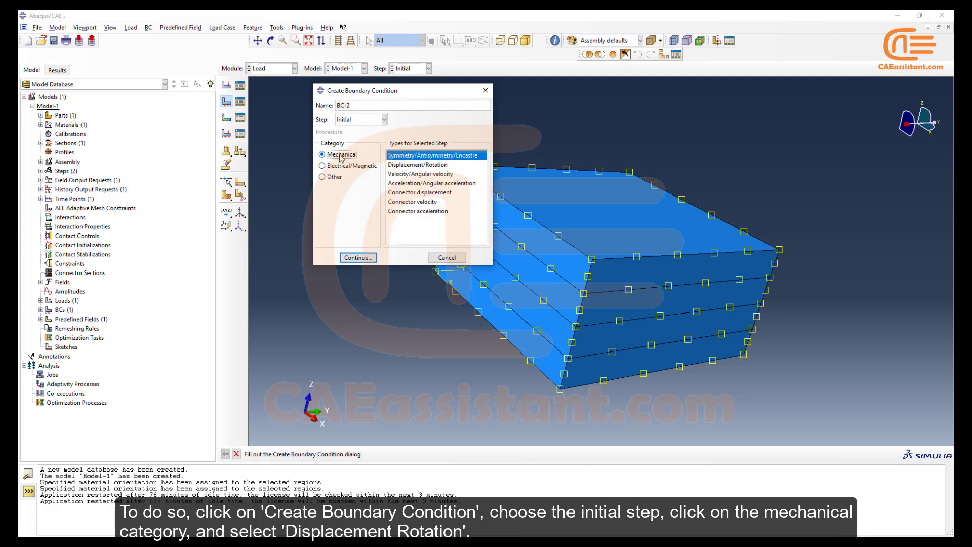
{"action": "left_click", "coordinate": [417, 165]}
{"action": "left_click", "coordinate": [372, 258]}
Assign the displacement condition to the block's top face and constrain U3.
{"action": "left_click", "coordinate": [638, 224]}
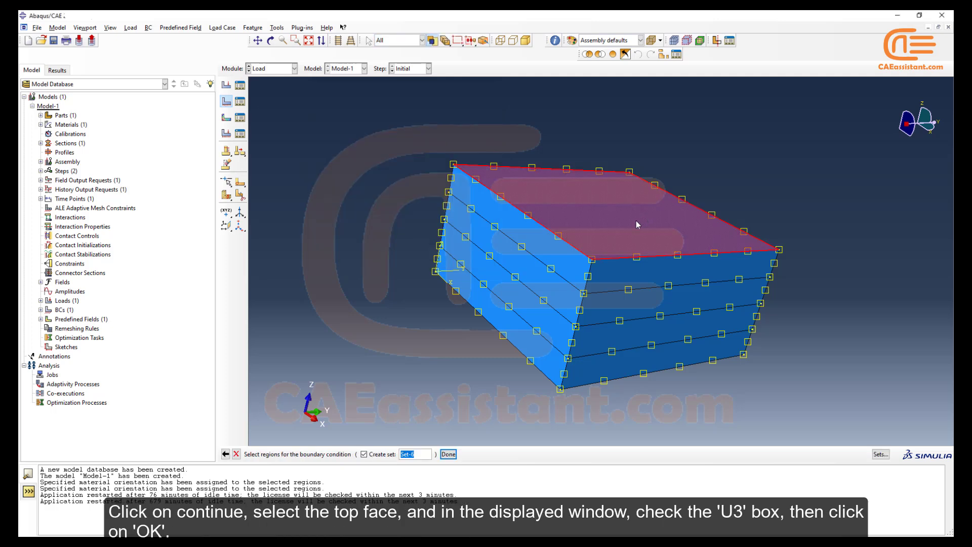
{"action": "left_click", "coordinate": [451, 458]}
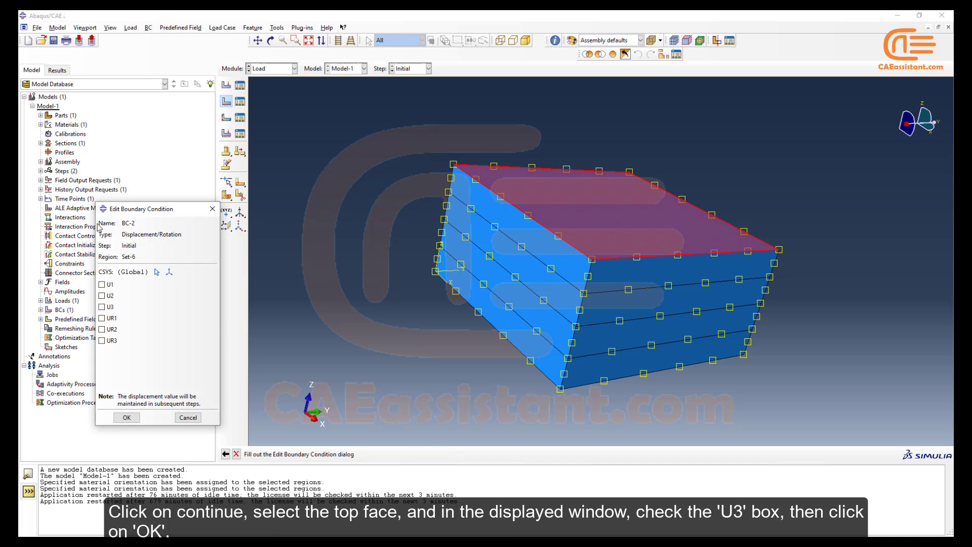
{"action": "left_click", "coordinate": [108, 308]}
{"action": "left_click", "coordinate": [126, 417]}
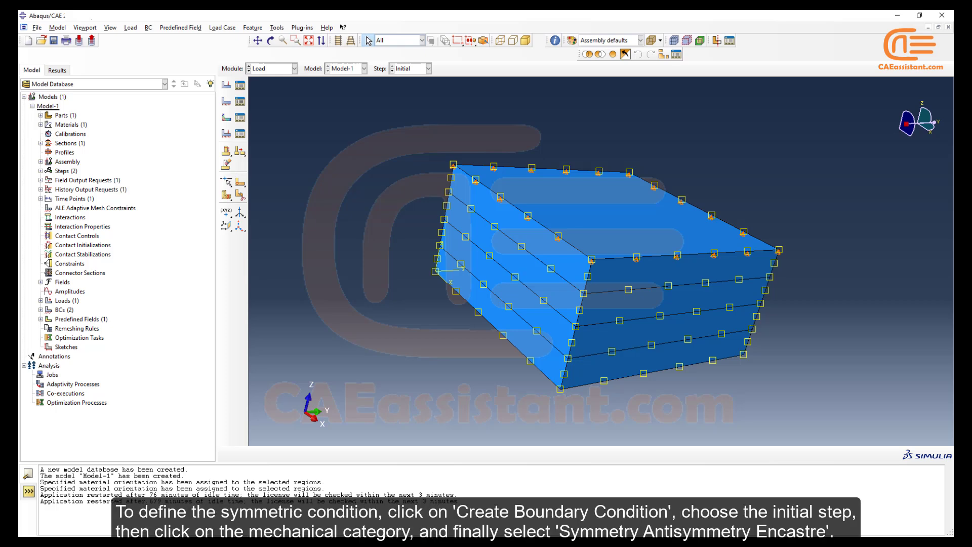
Create a mechanical Symmetry/Antisymmetry/Encastre boundary condition in the Initial step.
{"action": "left_click", "coordinate": [228, 103]}
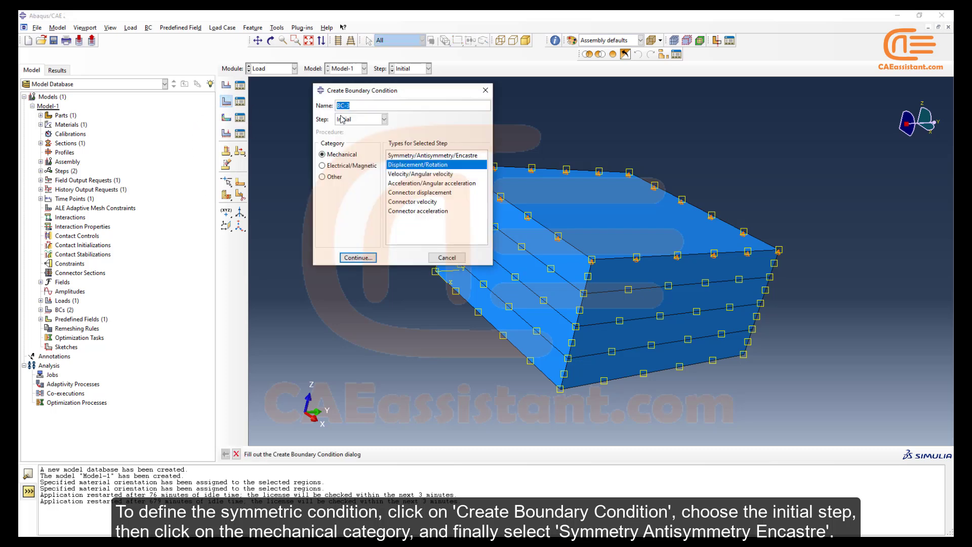
{"action": "left_click", "coordinate": [354, 120]}
{"action": "left_click", "coordinate": [355, 120]}
{"action": "left_click", "coordinate": [339, 156]}
{"action": "left_click", "coordinate": [430, 157]}
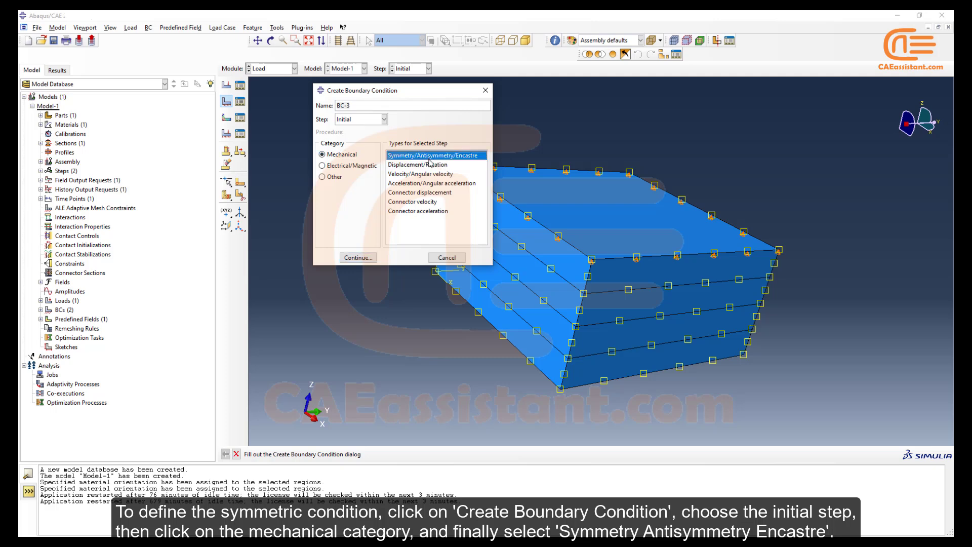
{"action": "left_click", "coordinate": [358, 257]}
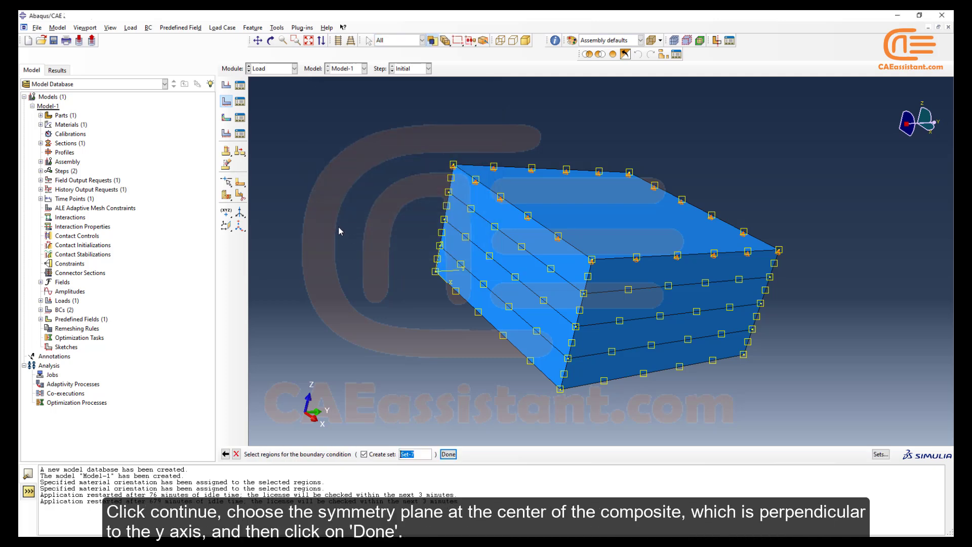
Apply YSYMM to all layer faces of the symmetry plane perpendicular to the y axis.
{"action": "left_click", "coordinate": [503, 221]}
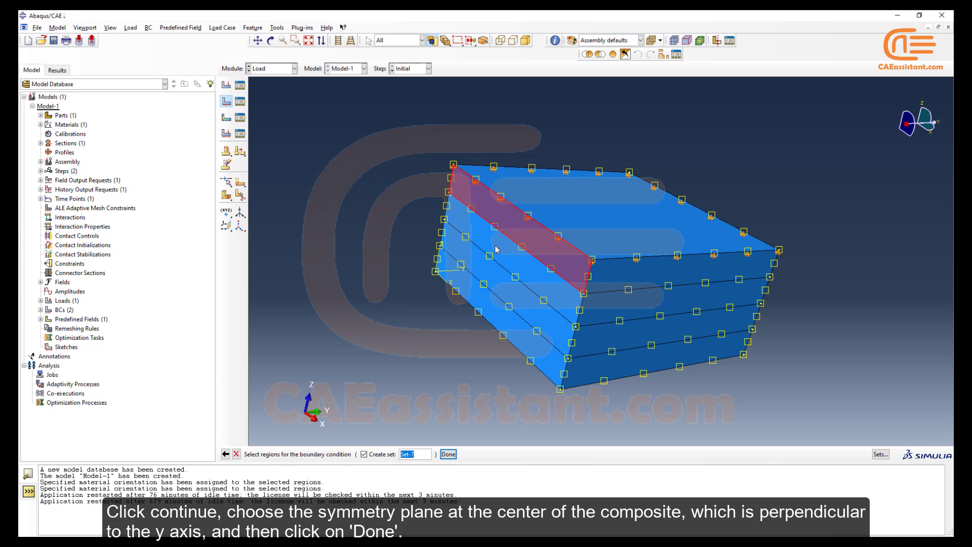
{"action": "left_click", "coordinate": [495, 247], "text": "shift"}
{"action": "left_click", "coordinate": [492, 275], "text": "shift"}
{"action": "left_click", "coordinate": [490, 317], "text": "shift"}
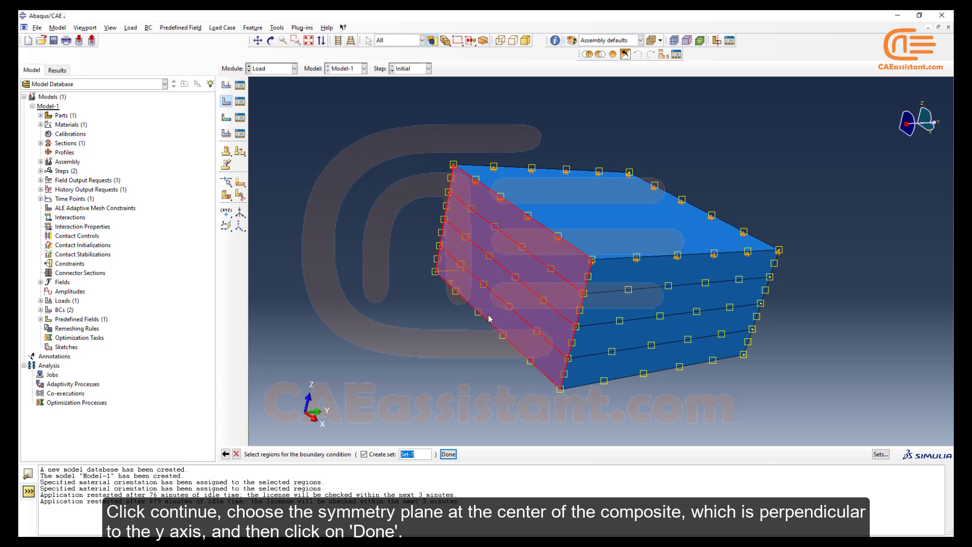
{"action": "left_click", "coordinate": [448, 454]}
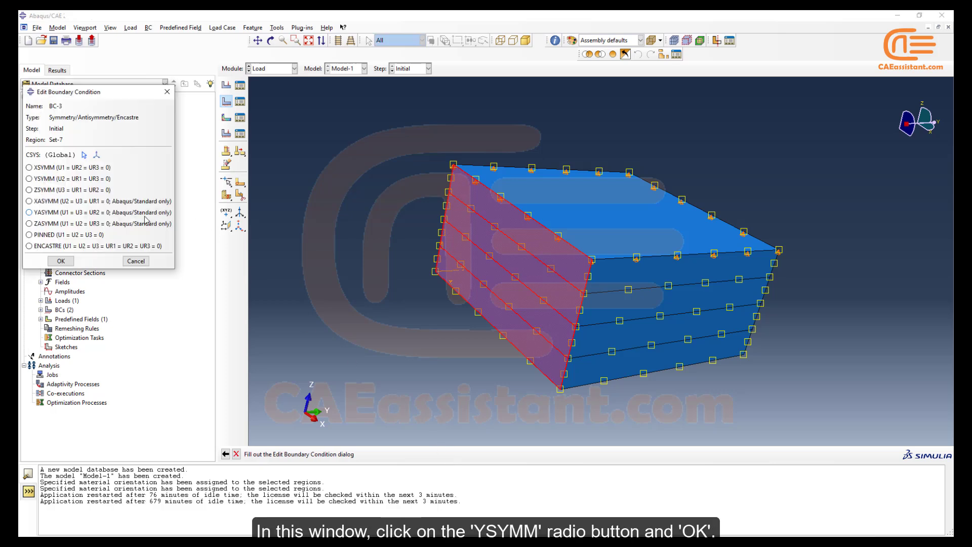
{"action": "left_click", "coordinate": [58, 214]}
{"action": "left_click", "coordinate": [56, 179]}
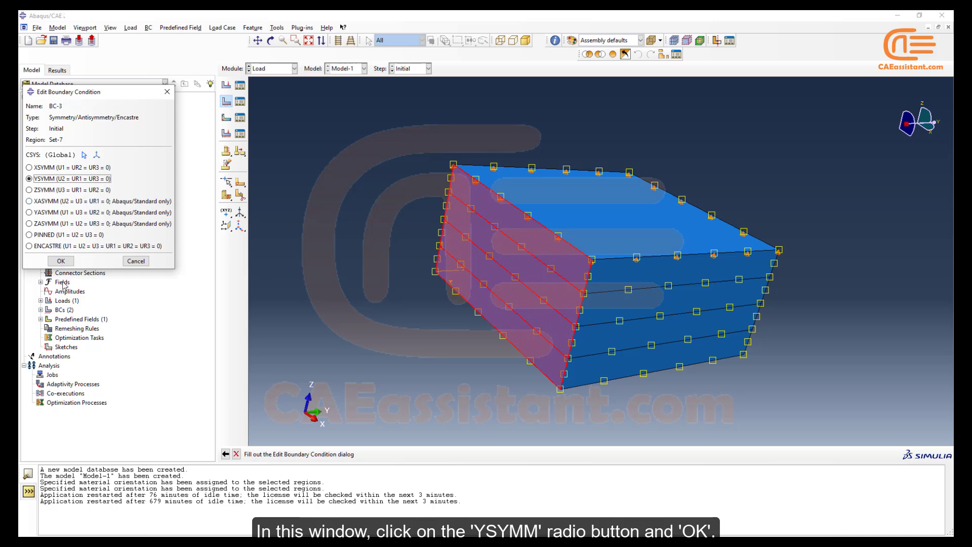
{"action": "left_click", "coordinate": [66, 262]}
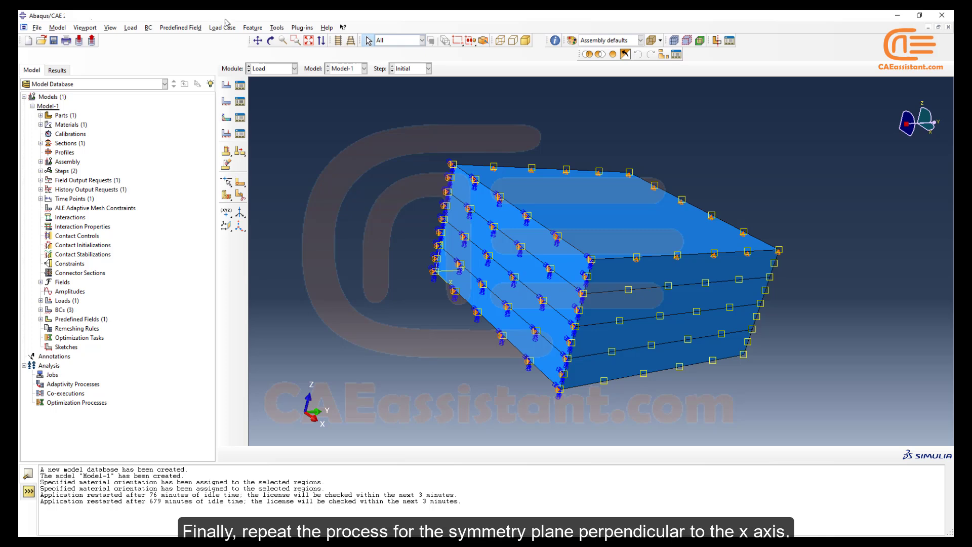
Create another mechanical Symmetry/Antisymmetry/Encastre boundary condition in the Initial step for the plane perpendicular to the x axis.
{"action": "left_click", "coordinate": [271, 41]}
{"action": "left_click_drag", "start_coordinate": [699, 335], "coordinate": [624, 343]}
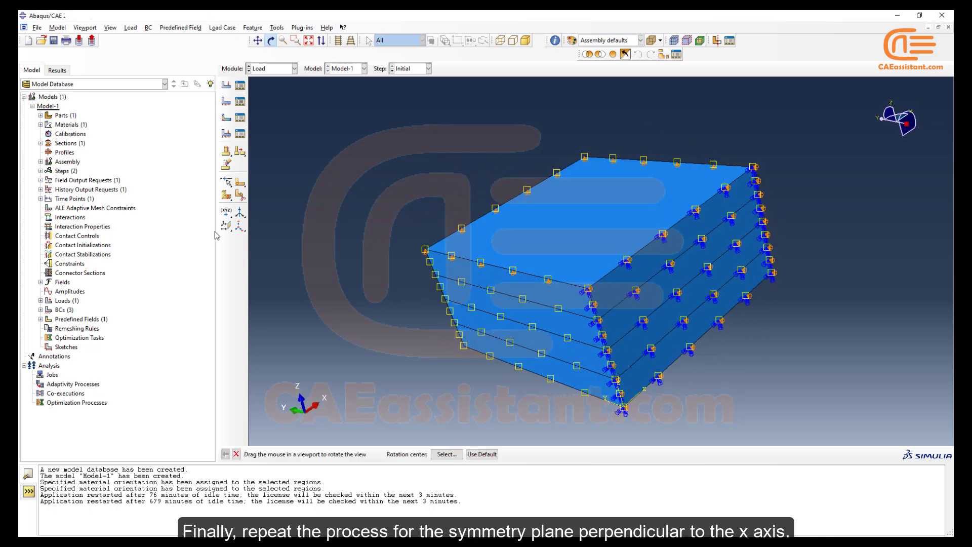
{"action": "left_click", "coordinate": [226, 102]}
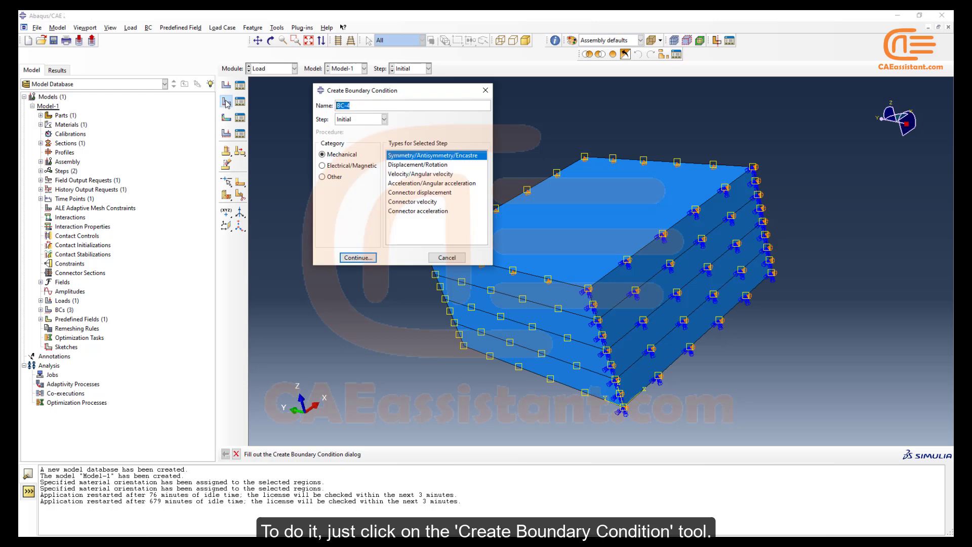
{"action": "left_click", "coordinate": [357, 119]}
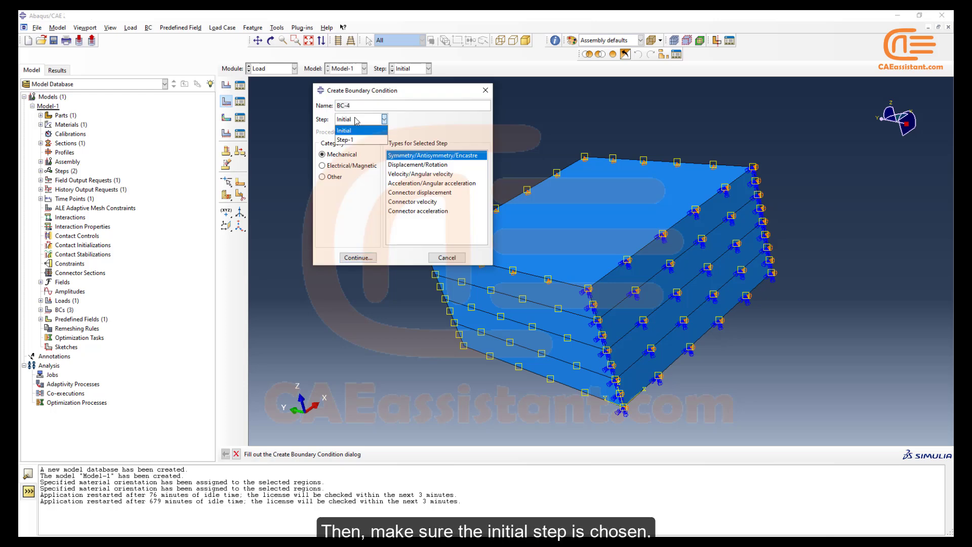
{"action": "left_click", "coordinate": [357, 120]}
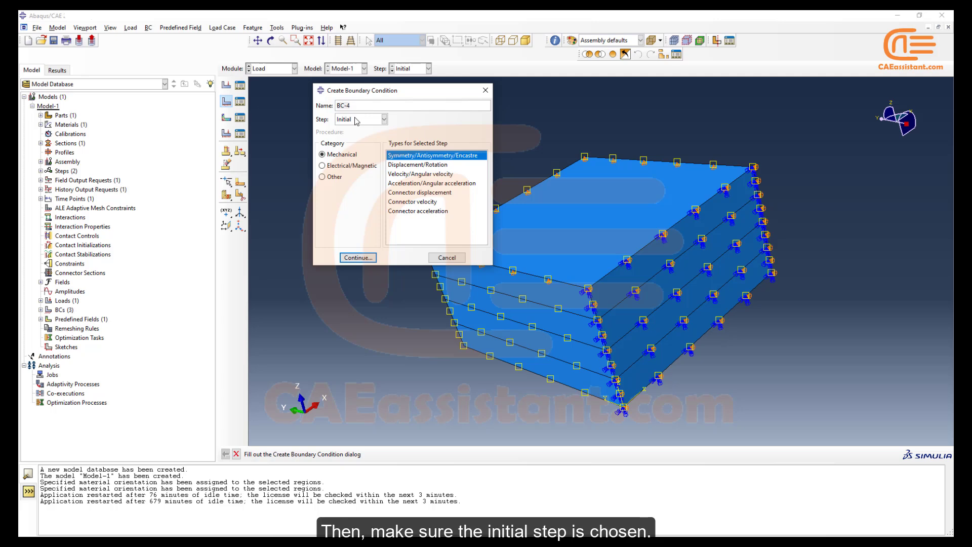
{"action": "left_click", "coordinate": [339, 158]}
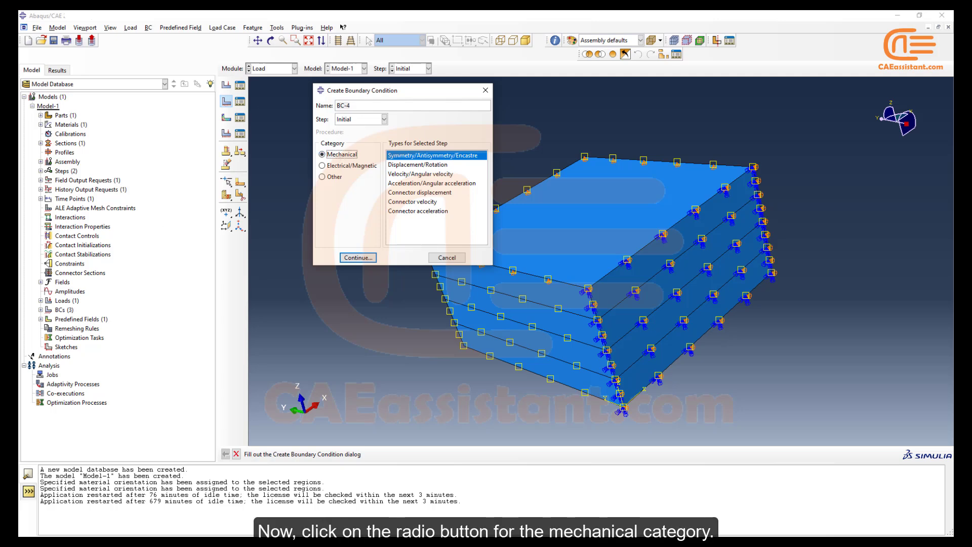
{"action": "left_click", "coordinate": [422, 157]}
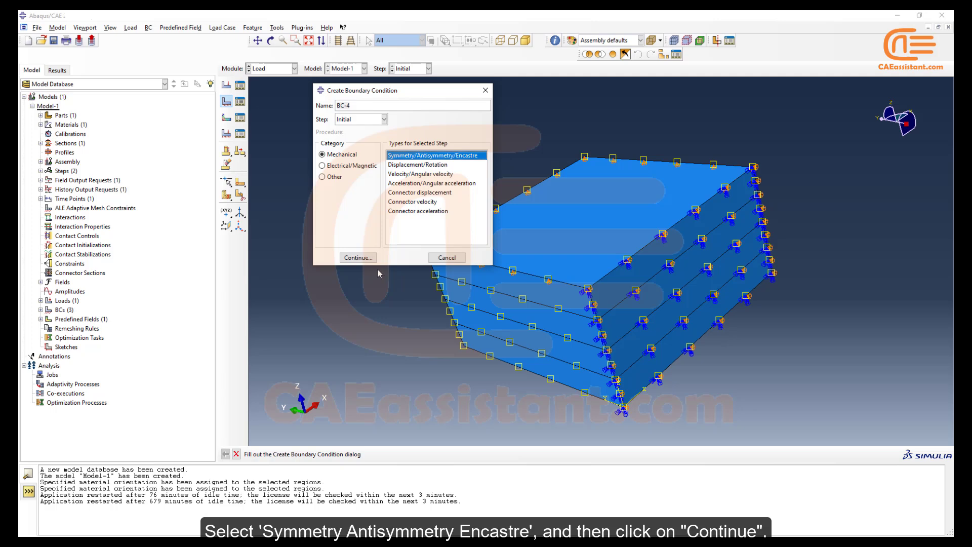
{"action": "left_click", "coordinate": [363, 258]}
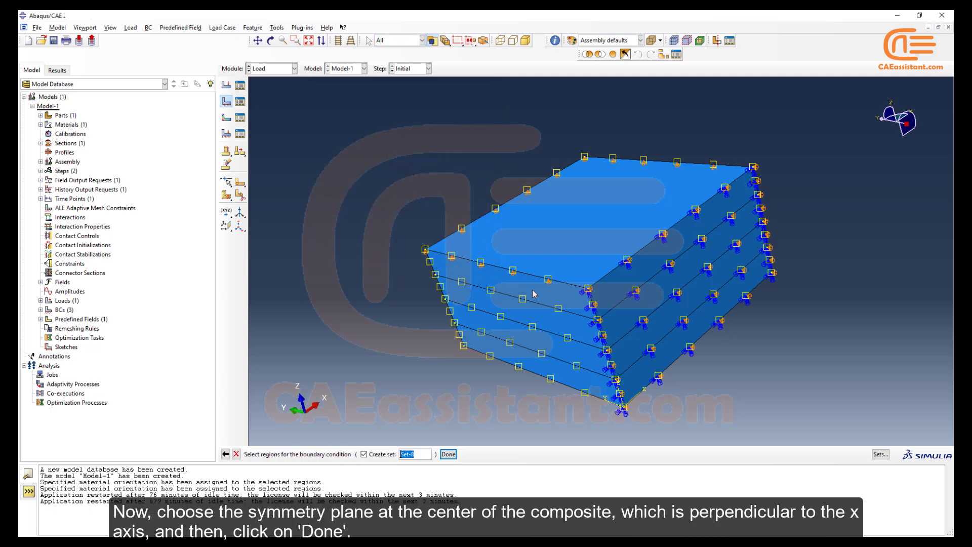
Apply XSYMM to all four layer faces of the symmetry plane perpendicular to the x axis.
{"action": "left_click", "coordinate": [560, 318]}
{"action": "left_click", "coordinate": [555, 332], "text": "shift"}
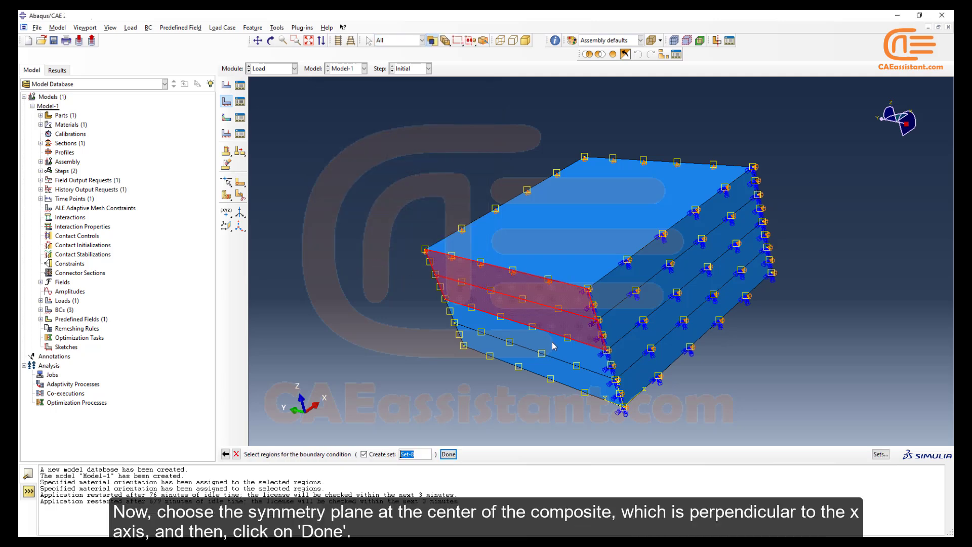
{"action": "left_click", "coordinate": [555, 349], "text": "shift"}
{"action": "left_click", "coordinate": [558, 374], "text": "shift"}
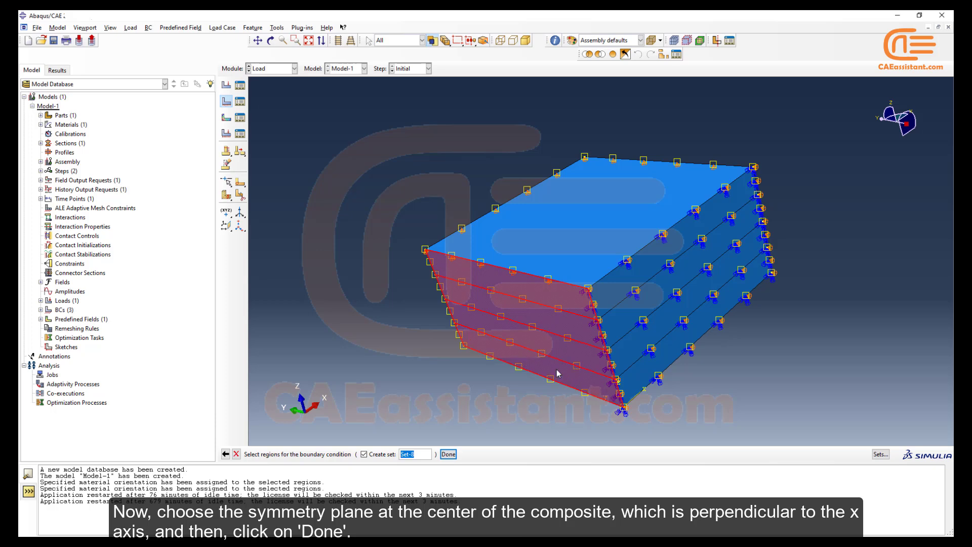
{"action": "left_click", "coordinate": [448, 454]}
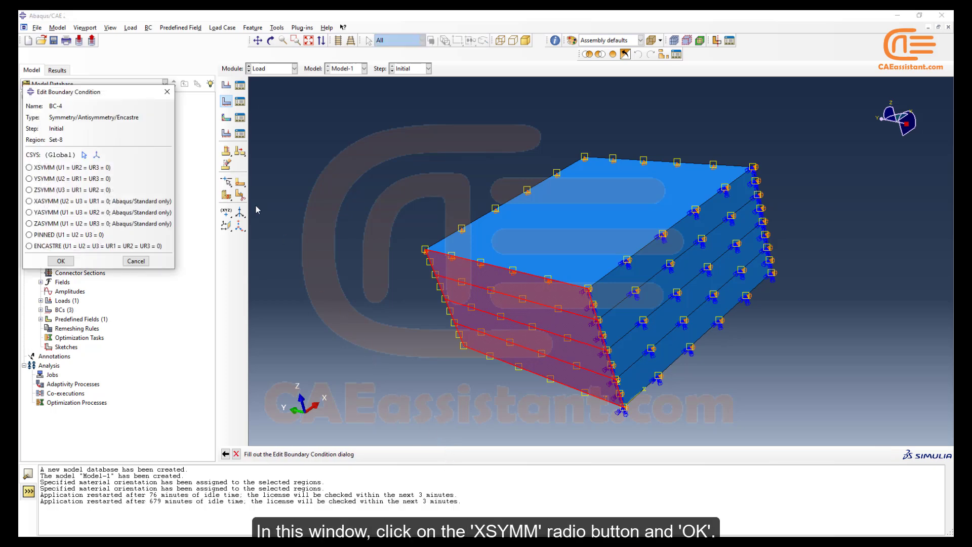
{"action": "left_click", "coordinate": [52, 168]}
{"action": "left_click", "coordinate": [61, 262]}
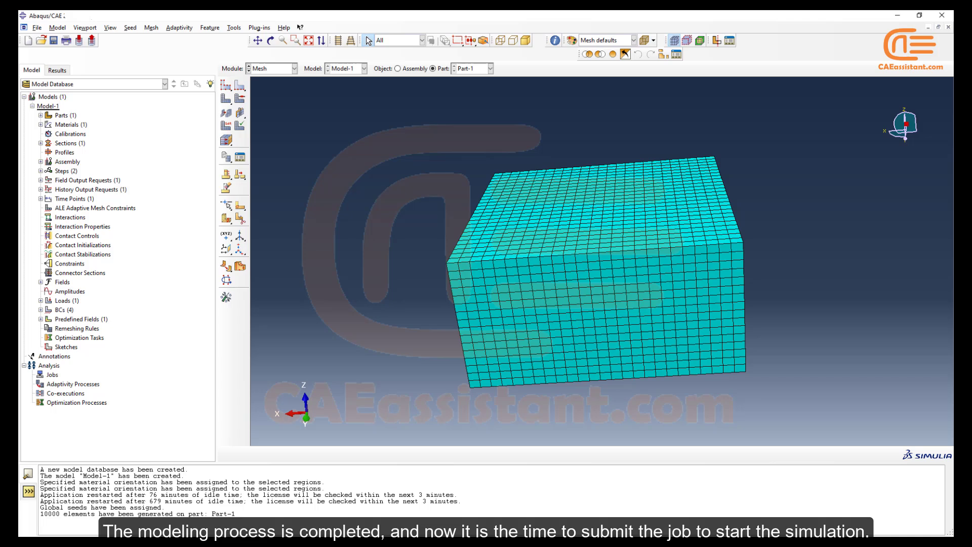
Create an analysis job named Job-Chile_Alpha from Model-1 in the Job module.
{"action": "left_click", "coordinate": [273, 68]}
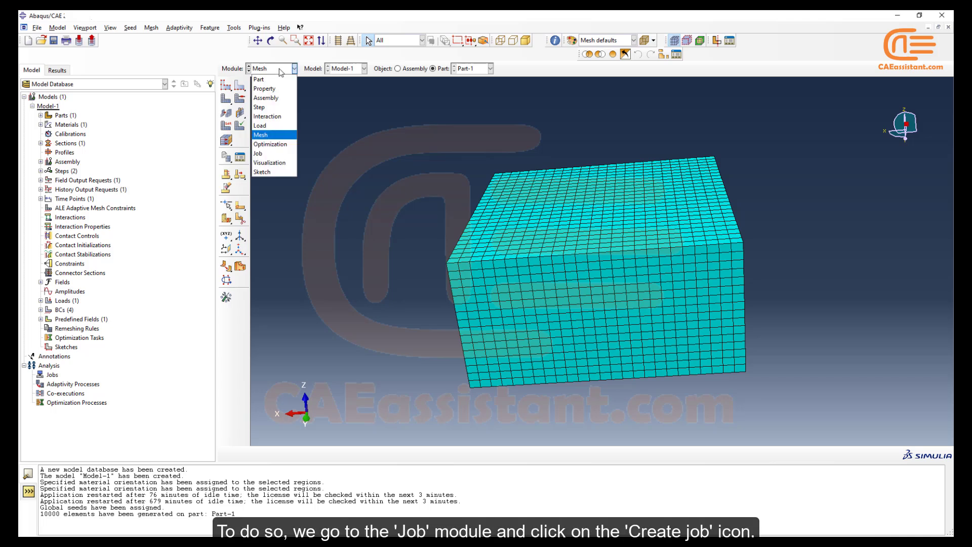
{"action": "left_click", "coordinate": [268, 154]}
{"action": "left_click", "coordinate": [227, 73]}
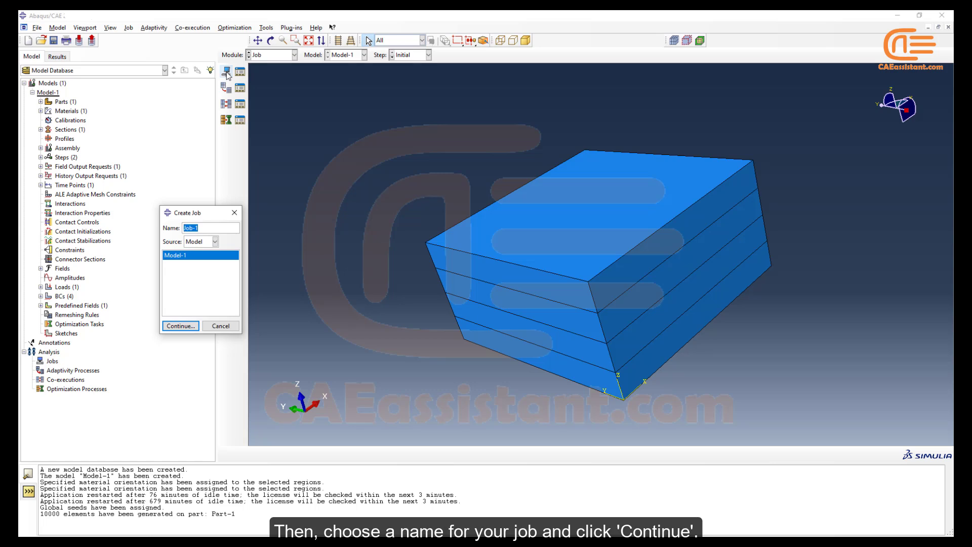
{"action": "type", "text": "Job-Chile_Alpha"}
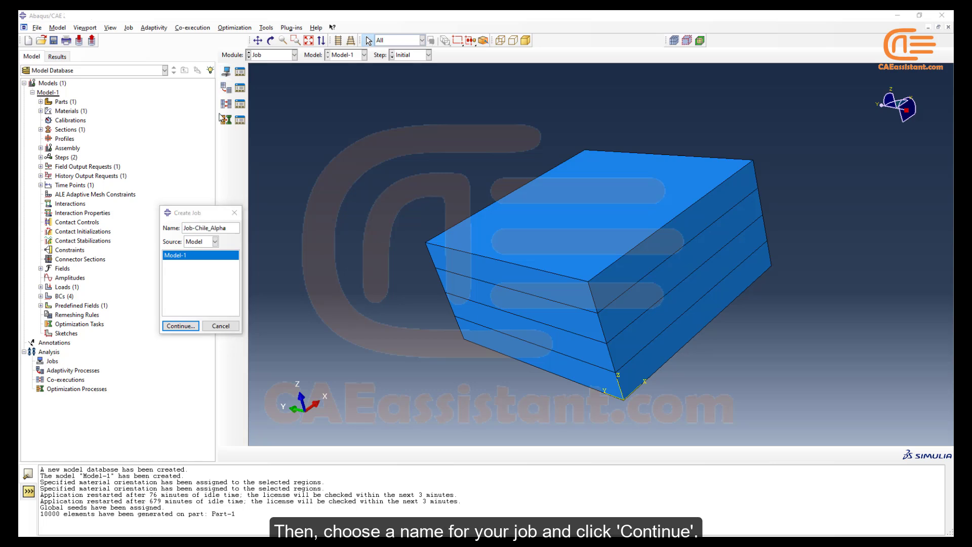
{"action": "left_click", "coordinate": [187, 327]}
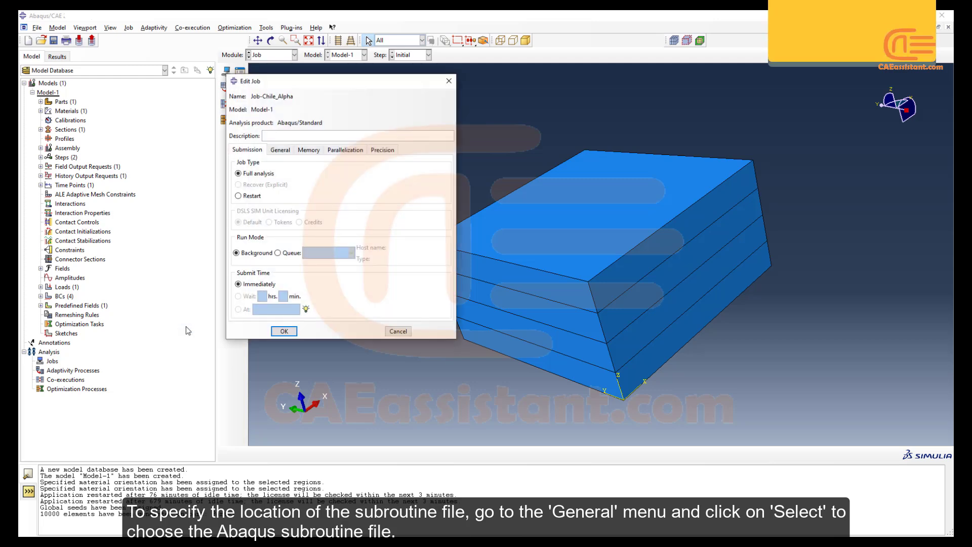
Assign Chile_Alpha.for from the Desktop as the job's user subroutine file and accept the job definition.
{"action": "left_click", "coordinate": [278, 152]}
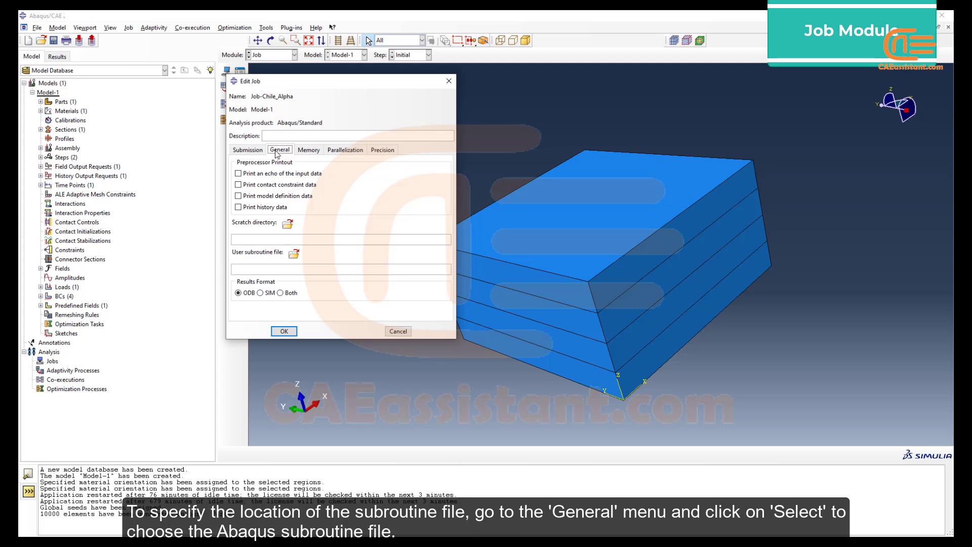
{"action": "left_click", "coordinate": [294, 255]}
{"action": "left_click", "coordinate": [361, 220]}
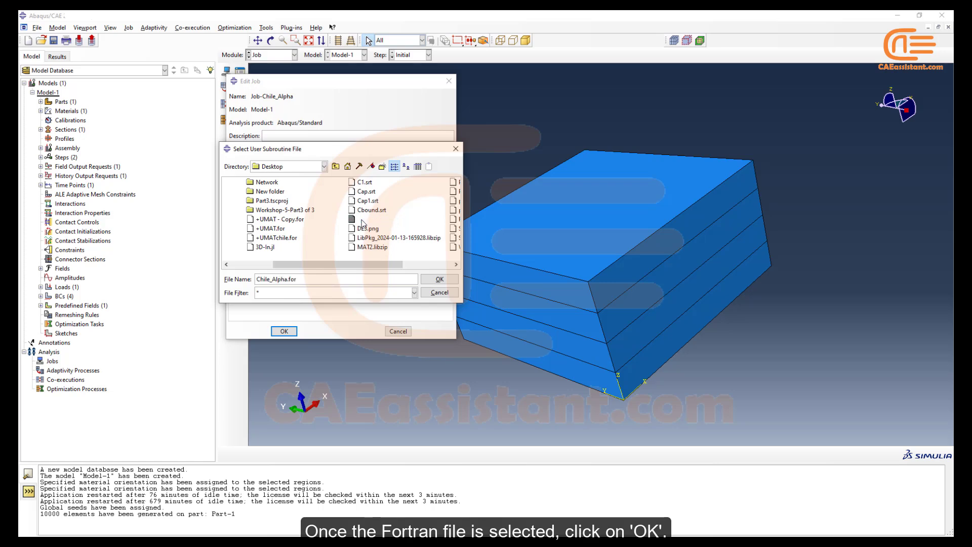
{"action": "left_click", "coordinate": [431, 280]}
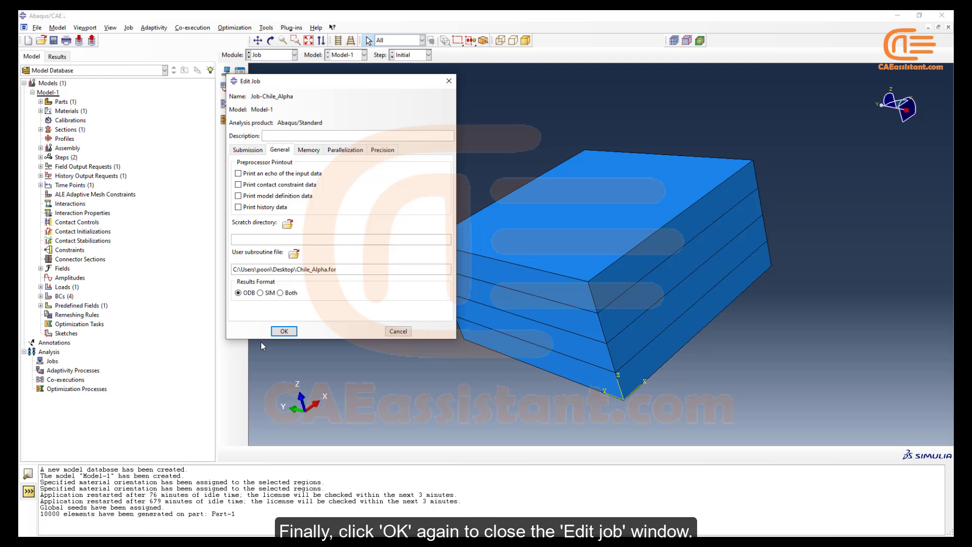
{"action": "left_click", "coordinate": [284, 331]}
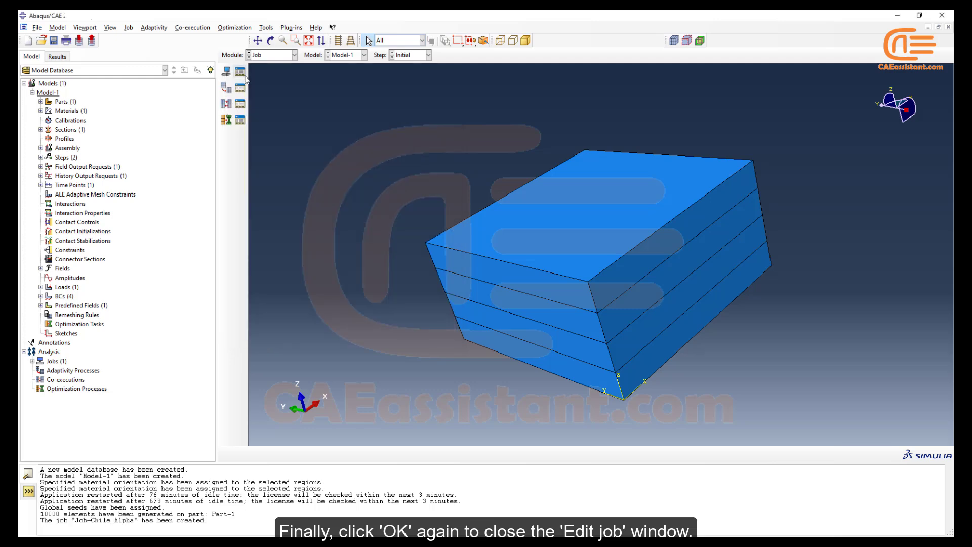
Submit the Chile_Alpha job for analysis and open the completed job's results.
{"action": "left_click", "coordinate": [242, 74]}
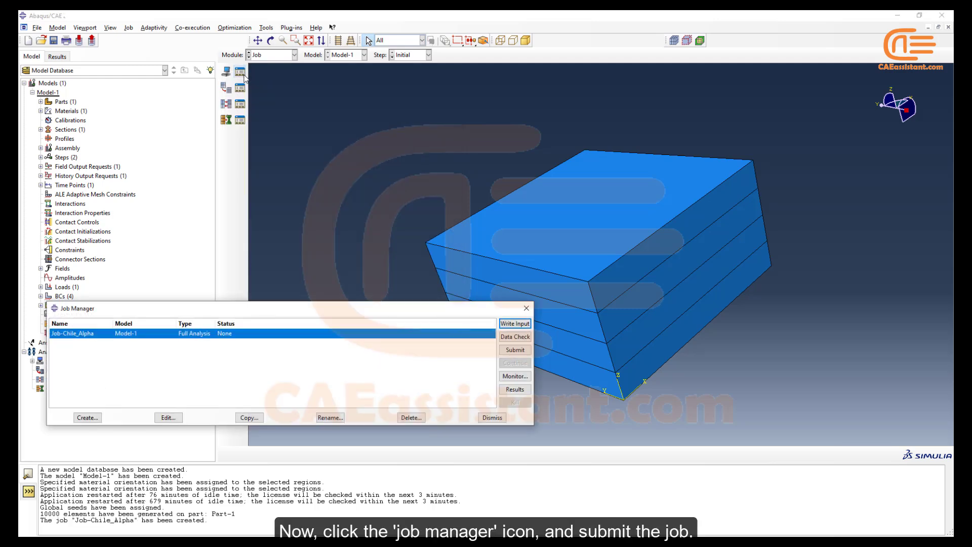
{"action": "left_click", "coordinate": [518, 350]}
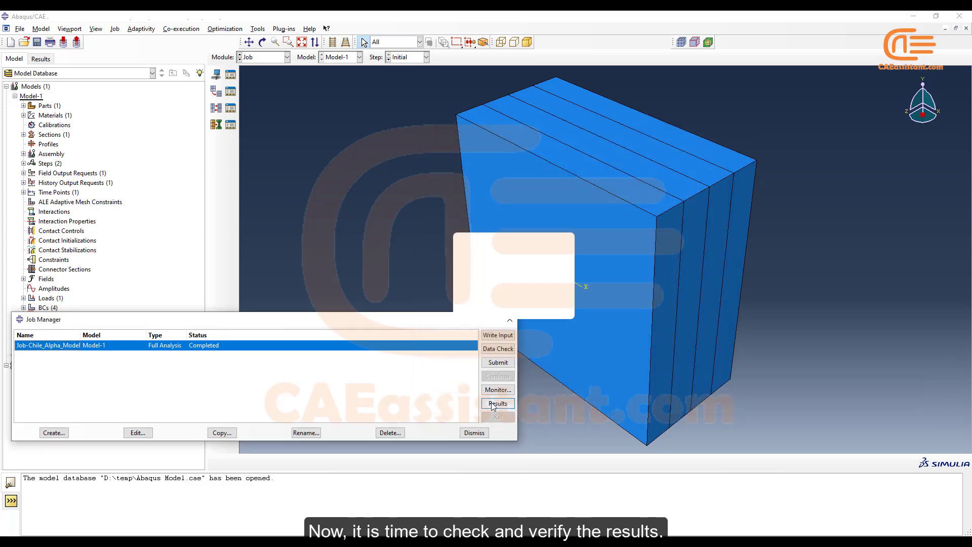
{"action": "left_click", "coordinate": [497, 403]}
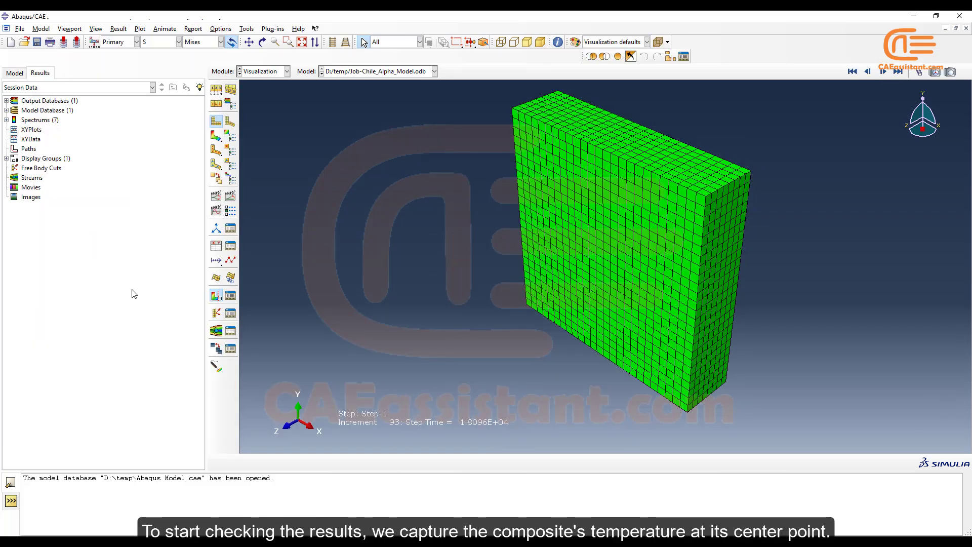